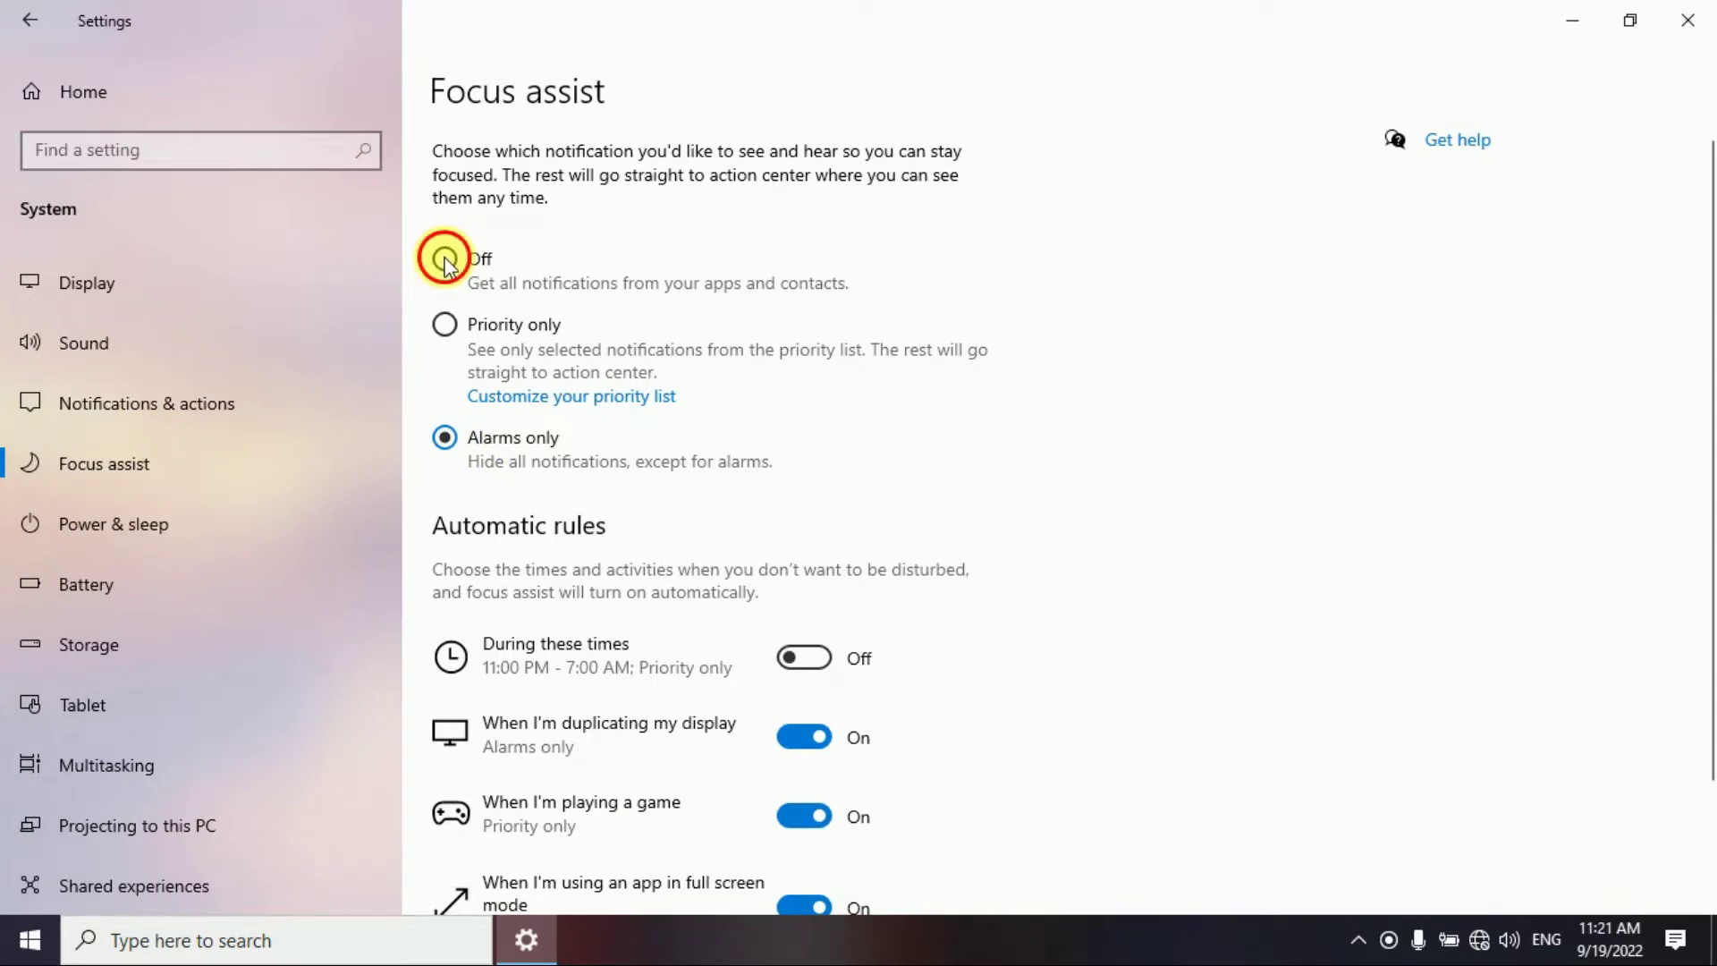
Turn off Focus assist along with its automatic rules for duplicating the display, playing a game and using full-screen apps
left_click(444, 261)
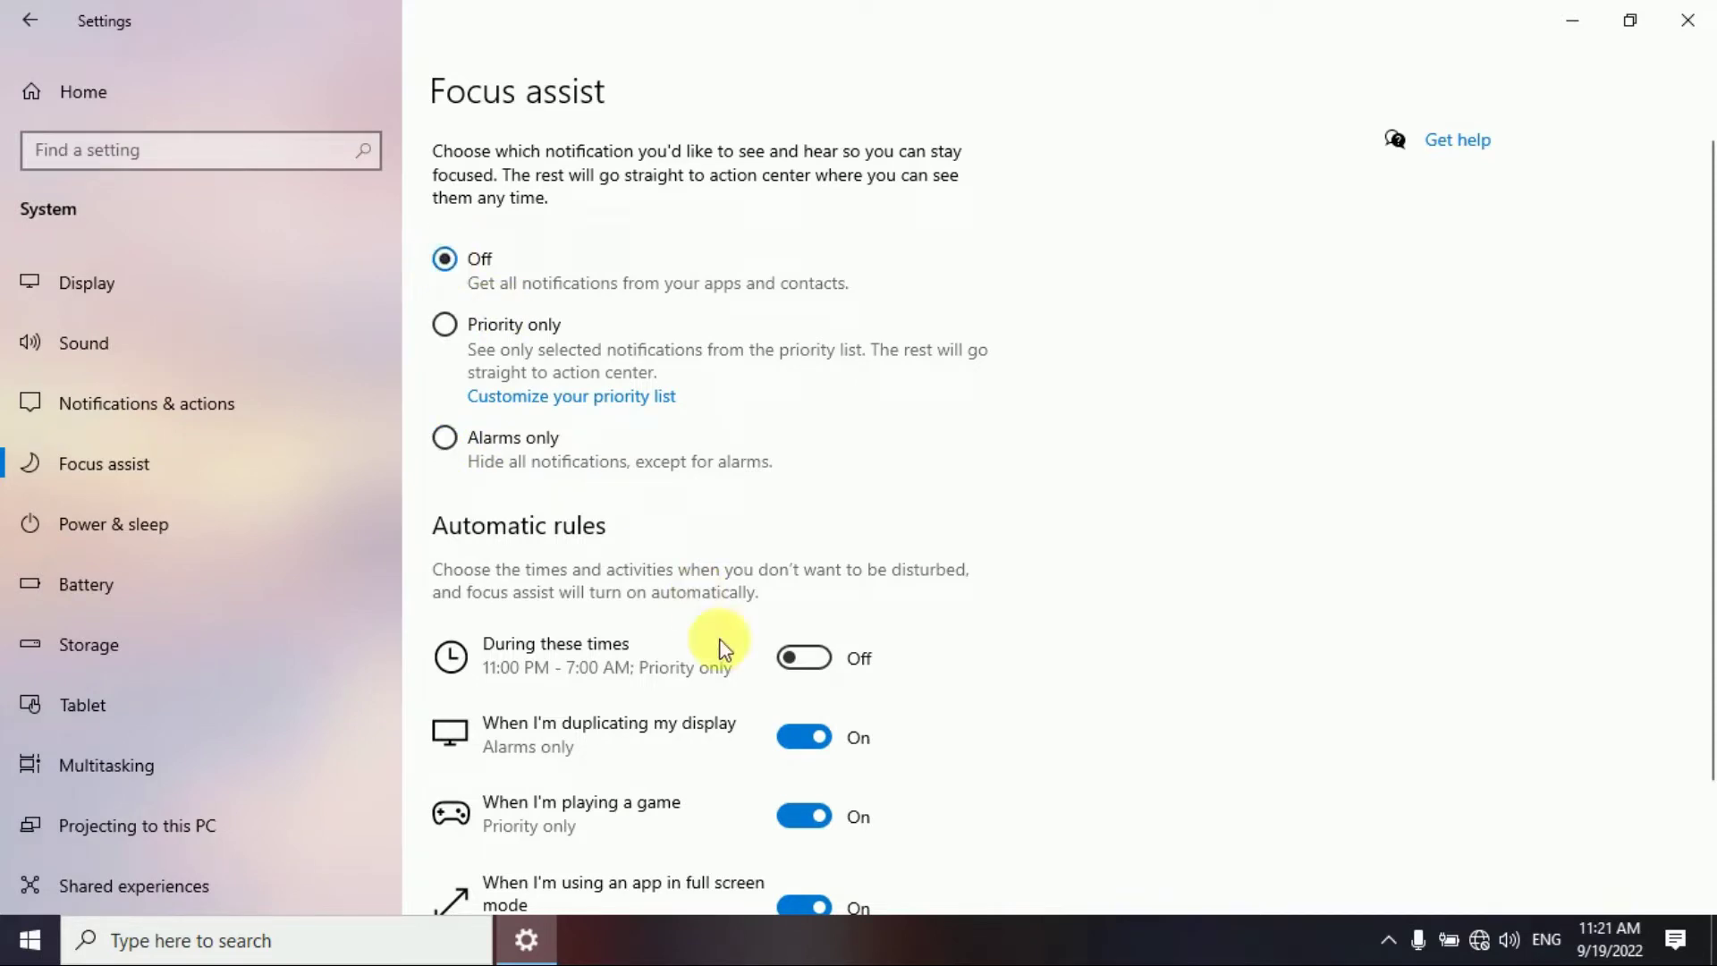
scroll(734, 680, "down", 3)
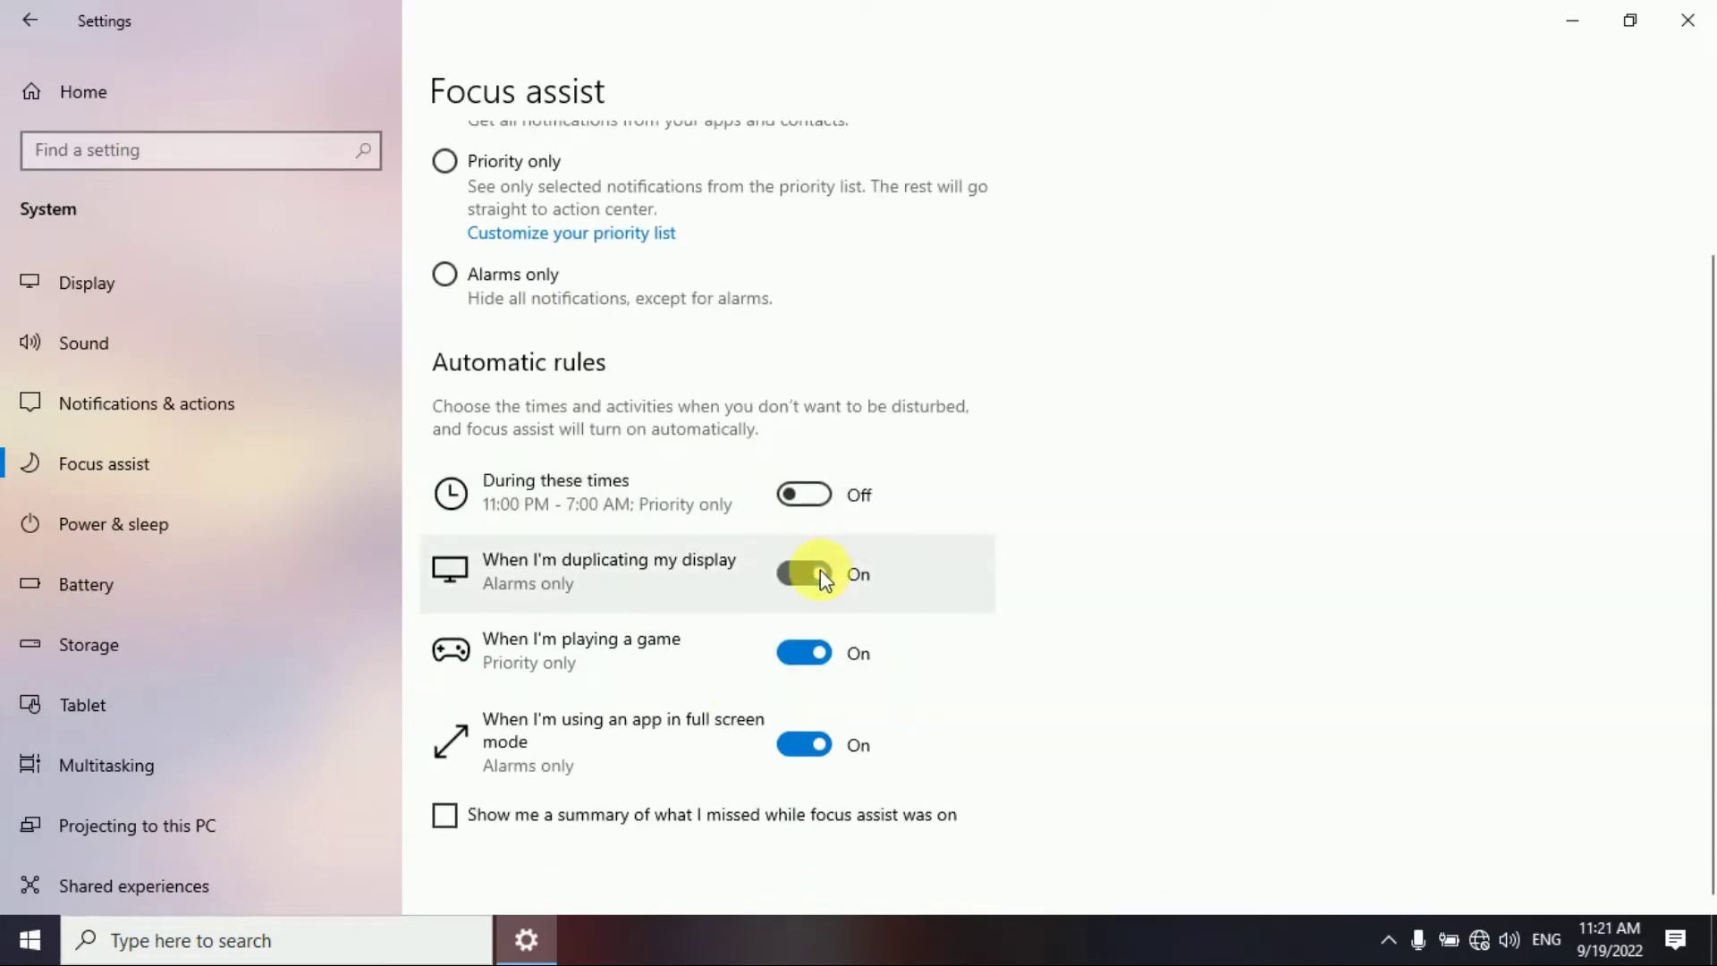
left_click(819, 572)
left_click(824, 655)
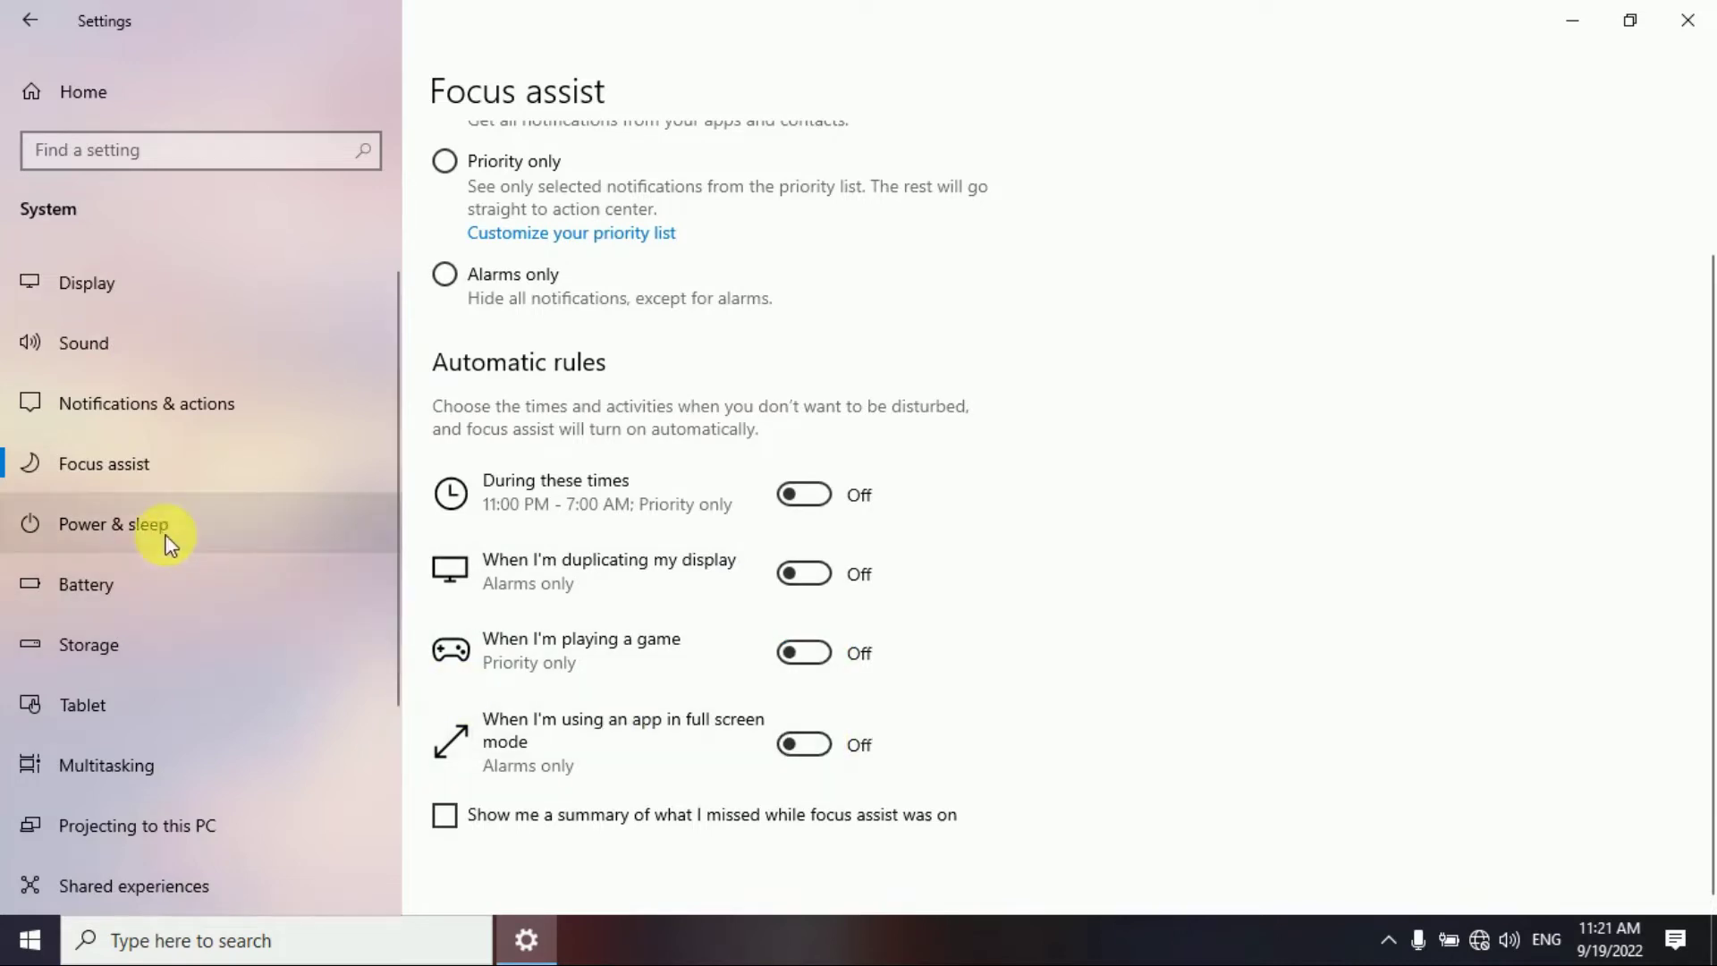
In Power & sleep, set the screen turn-off time to Never both on battery power and when plugged in
left_click(109, 533)
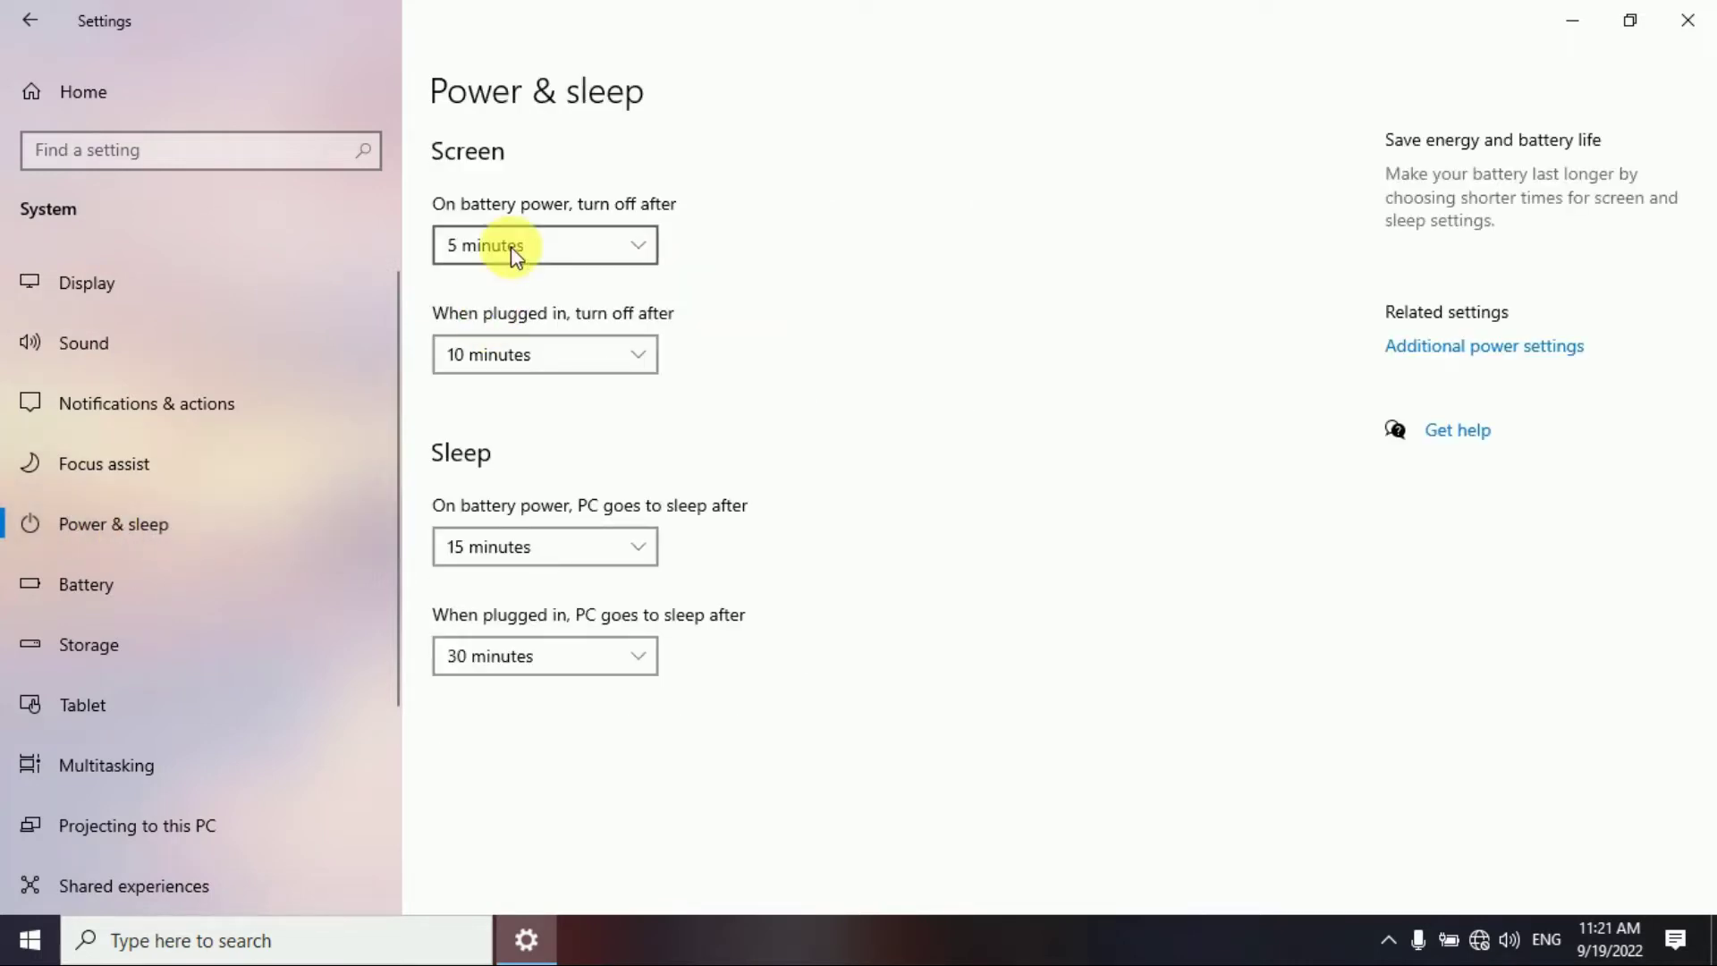
left_click(512, 245)
left_click(525, 644)
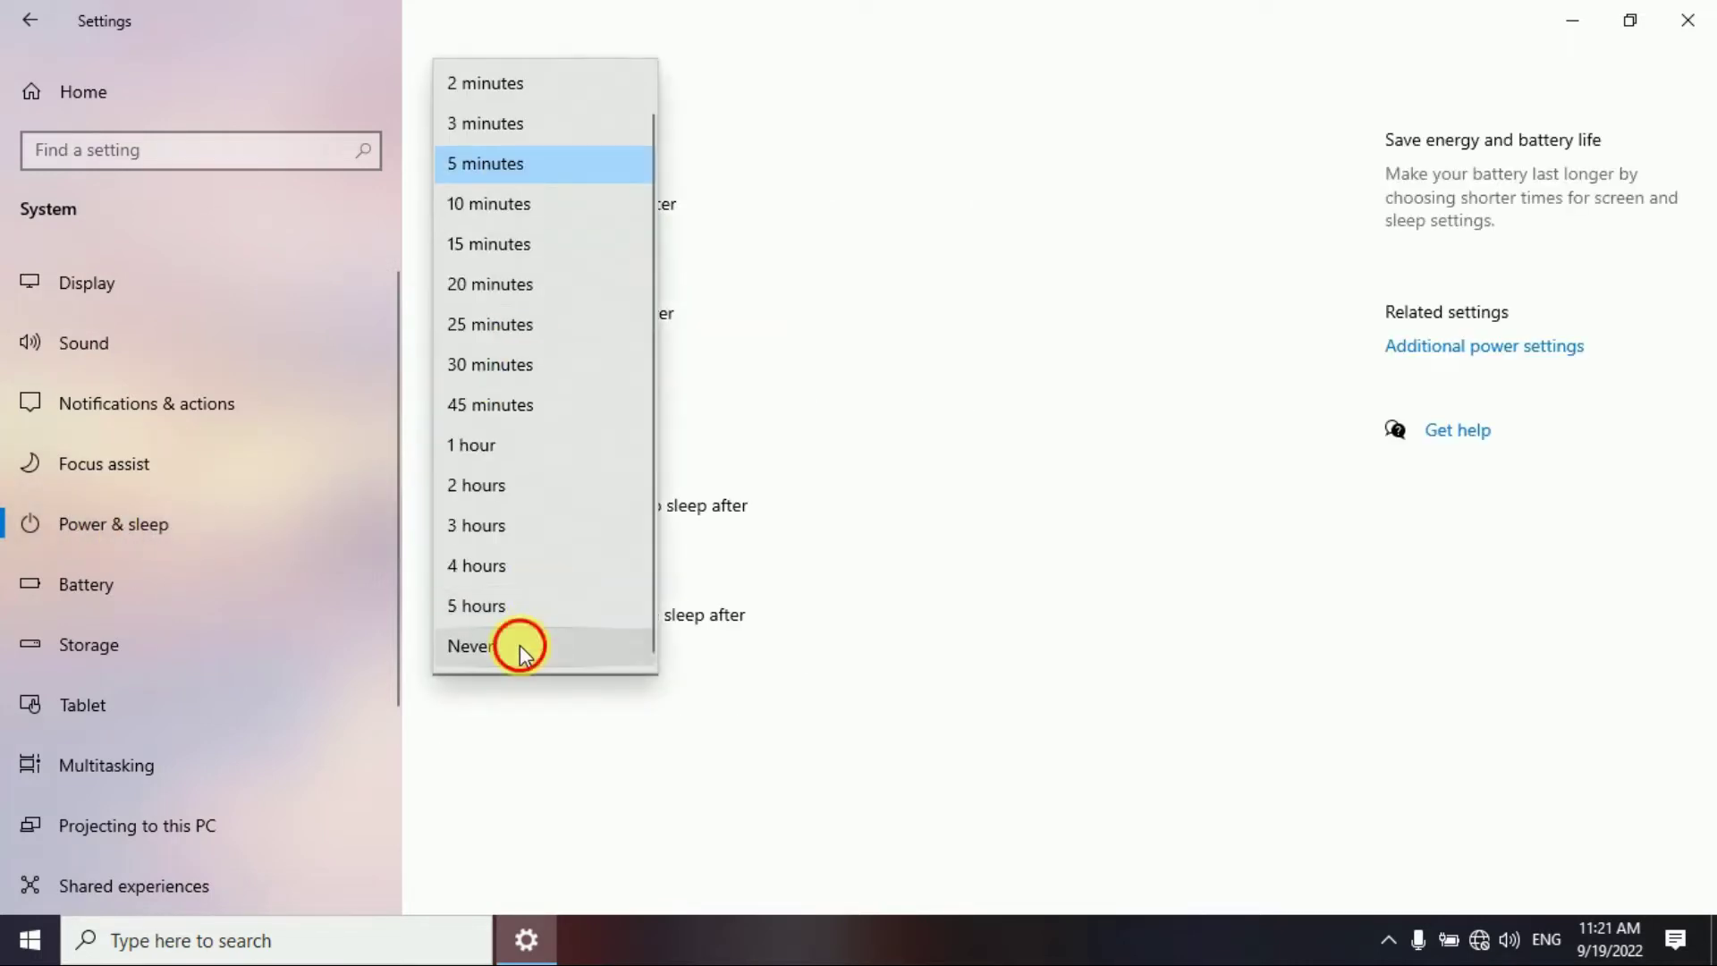
left_click(535, 361)
scroll(537, 581, "down", 1)
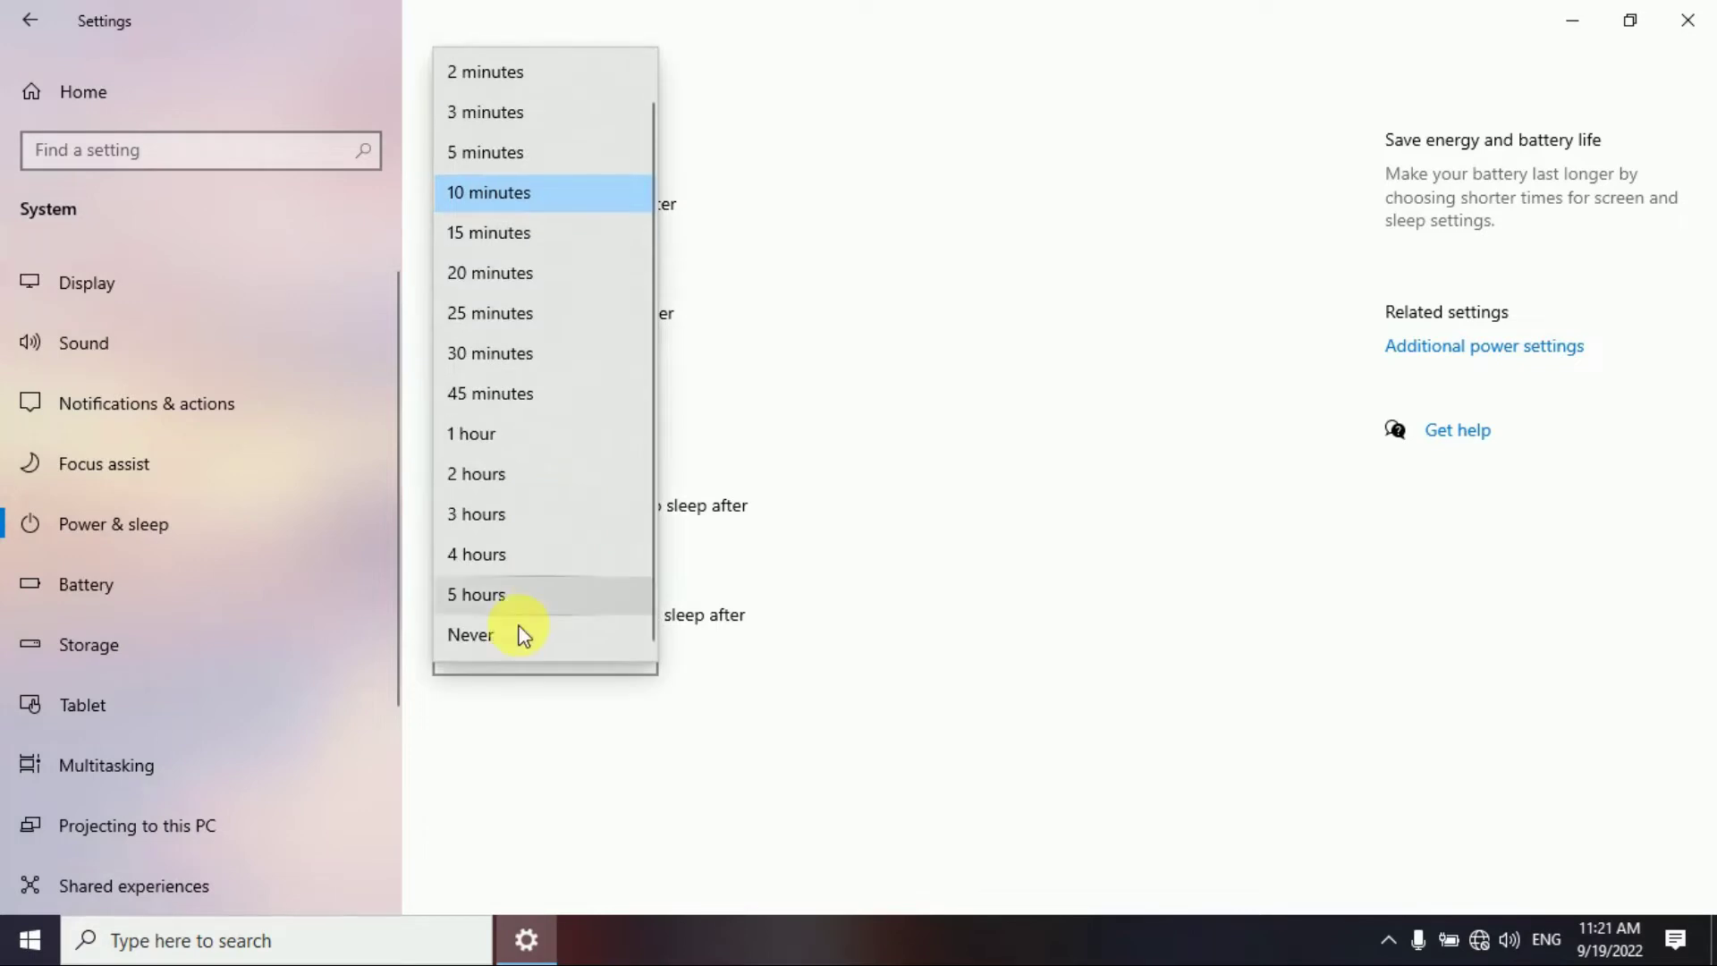
left_click(513, 635)
Set the PC's sleep time to Never both on battery power and when plugged in
left_click(512, 550)
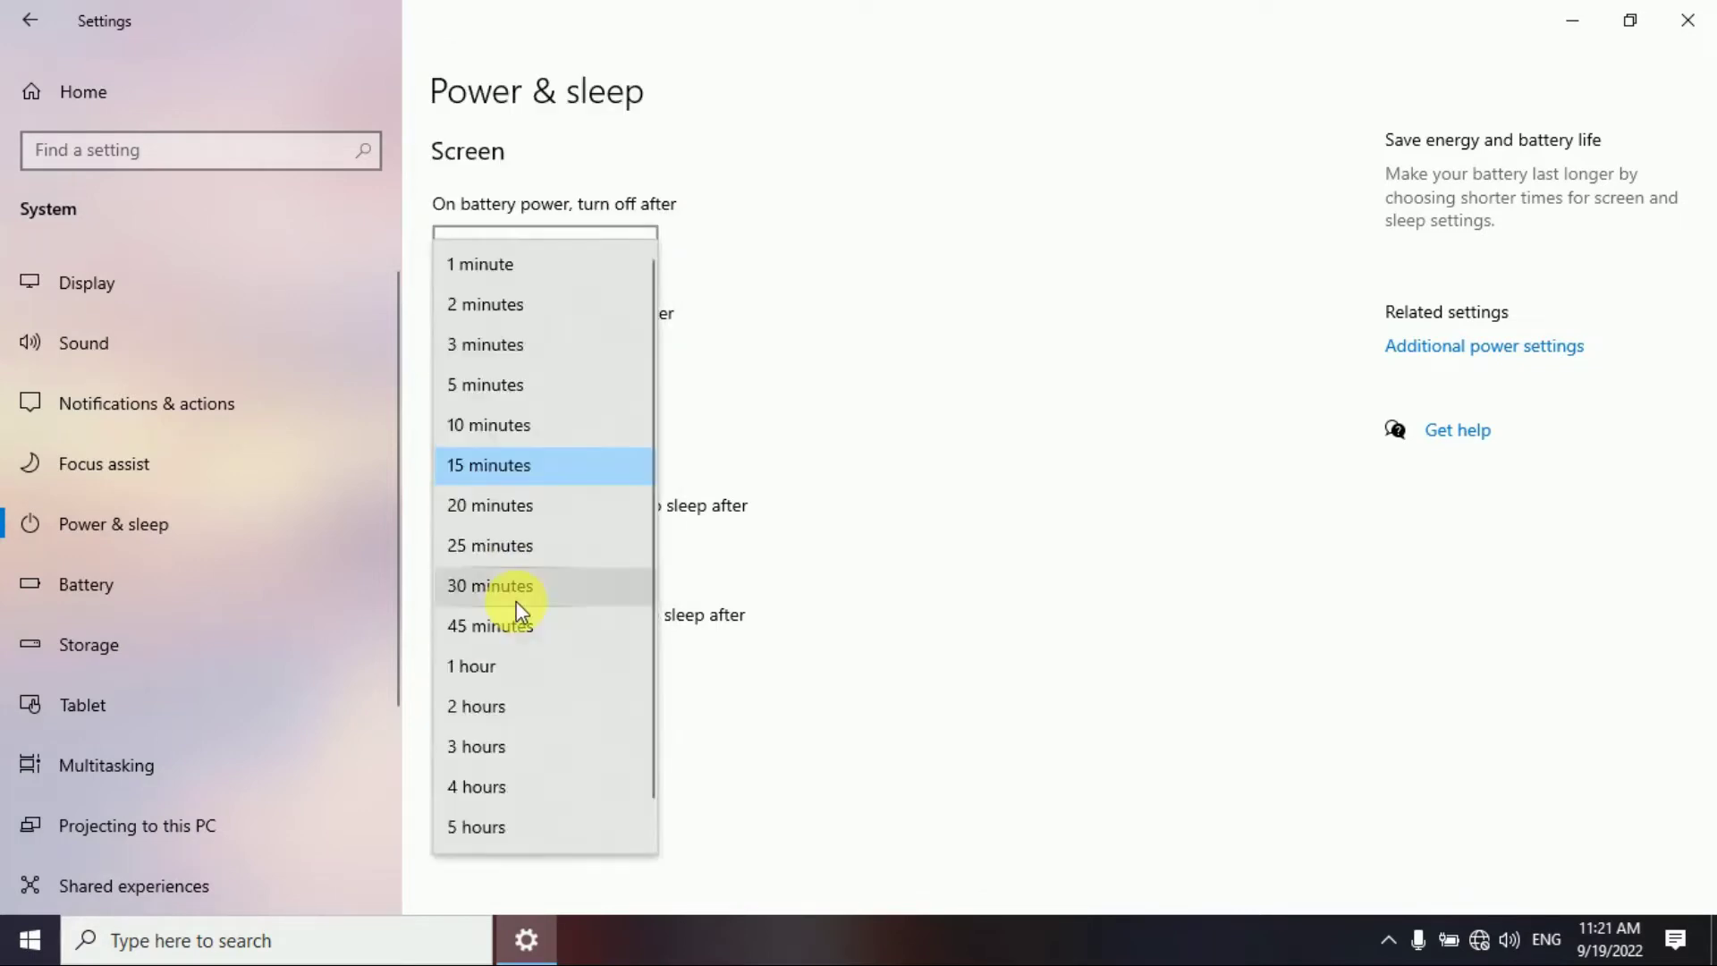
scroll(515, 626, "down", 1)
left_click(483, 823)
left_click(510, 654)
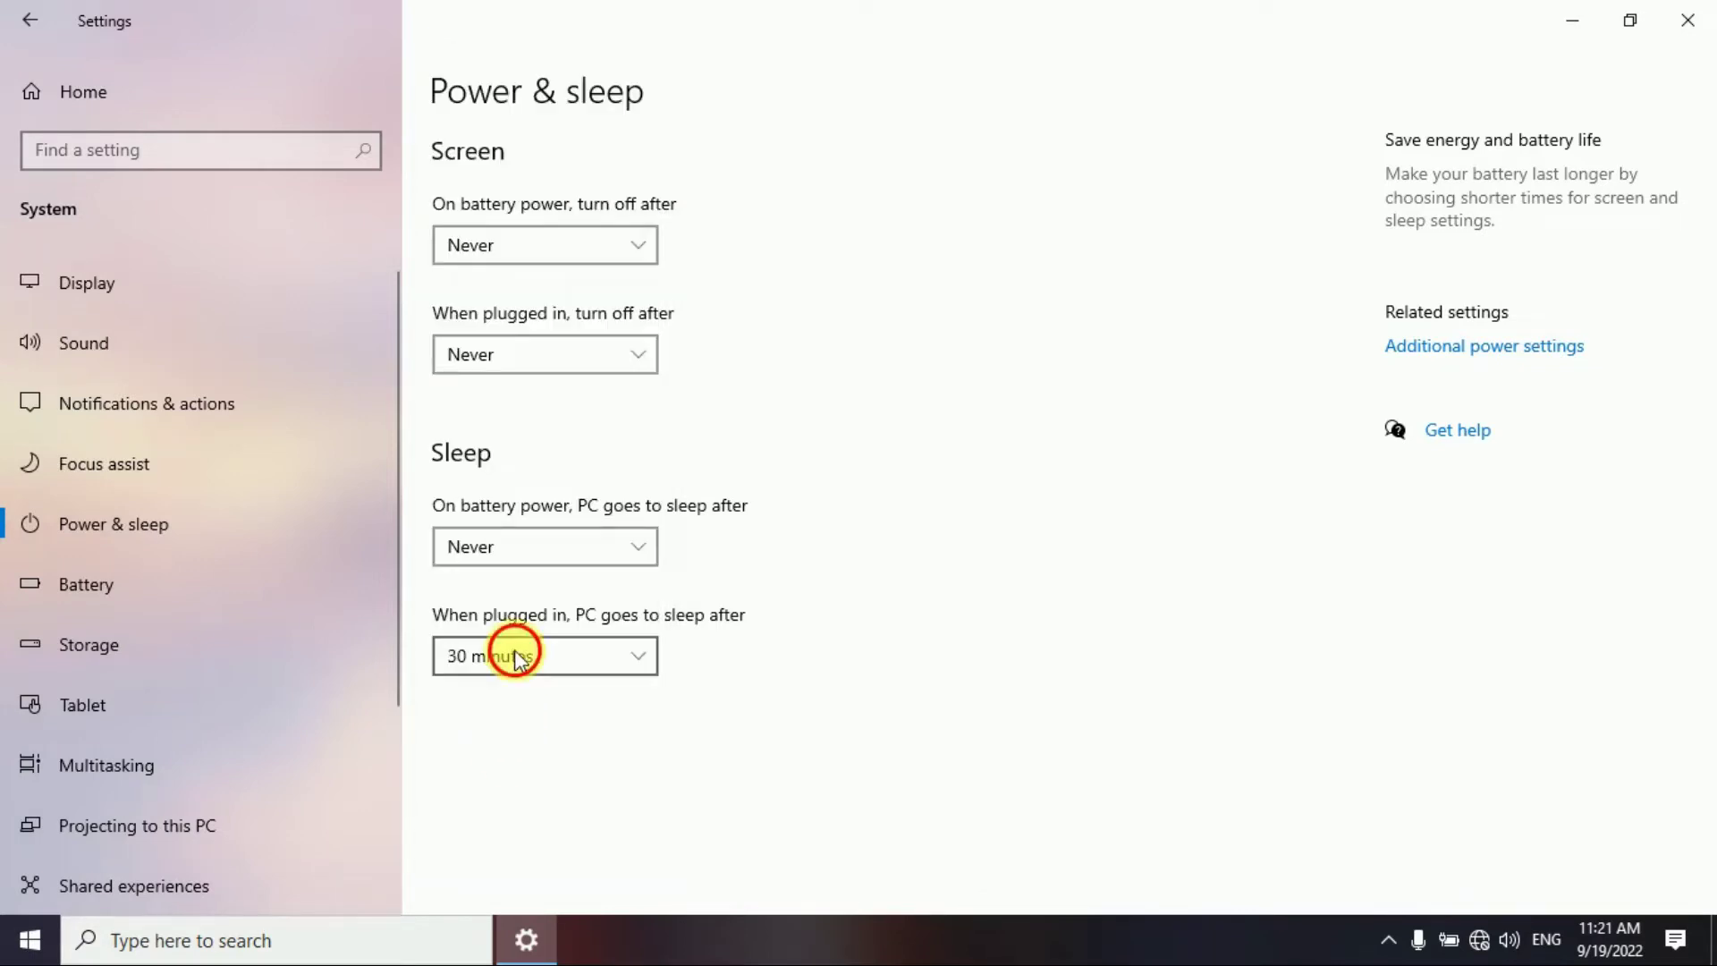
left_click(501, 852)
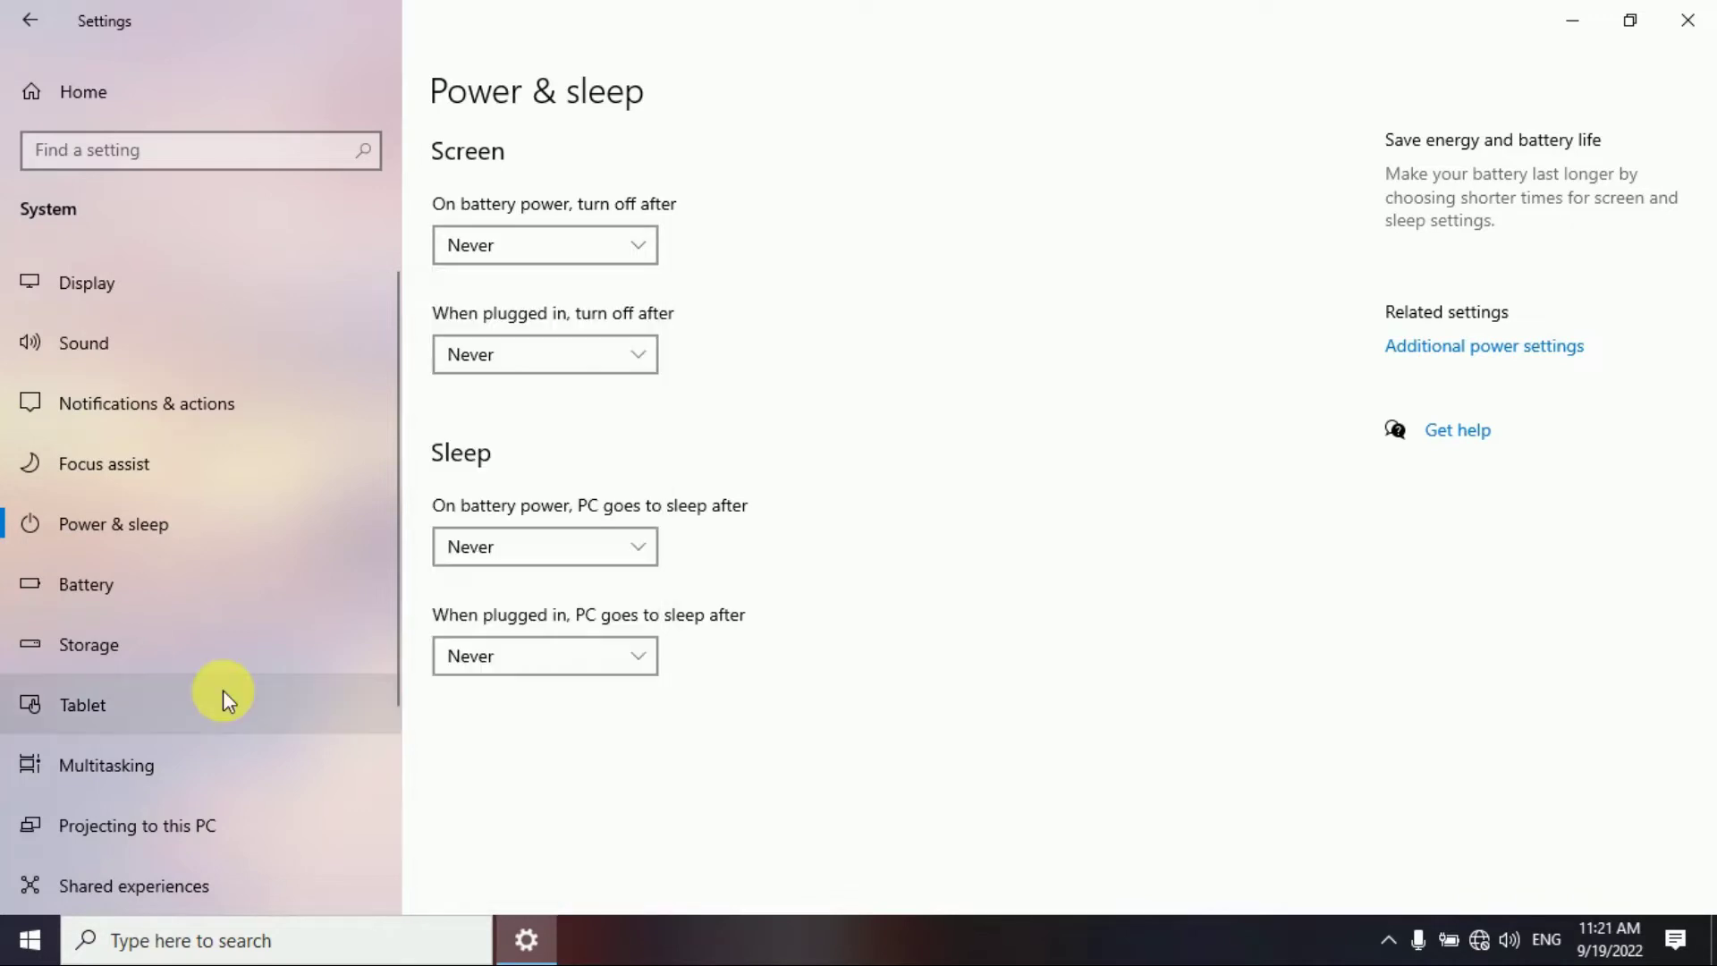
In the Tablet settings, set the sign-in behaviour to Never use tablet mode
left_click(88, 708)
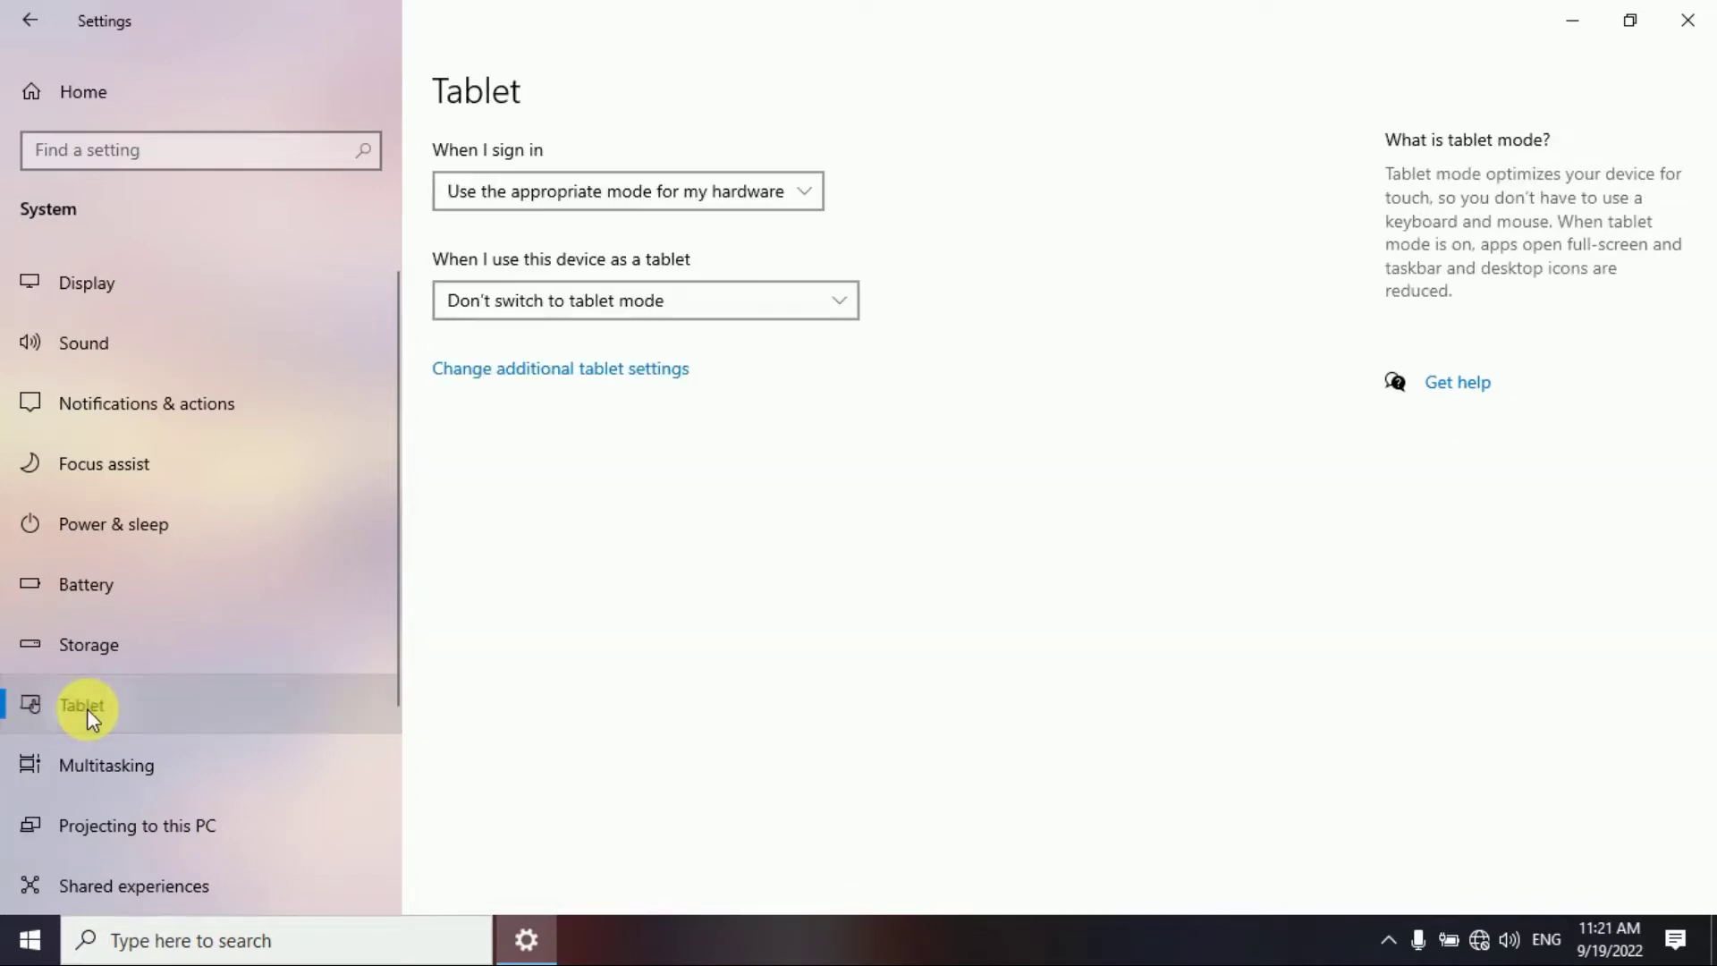
left_click(535, 191)
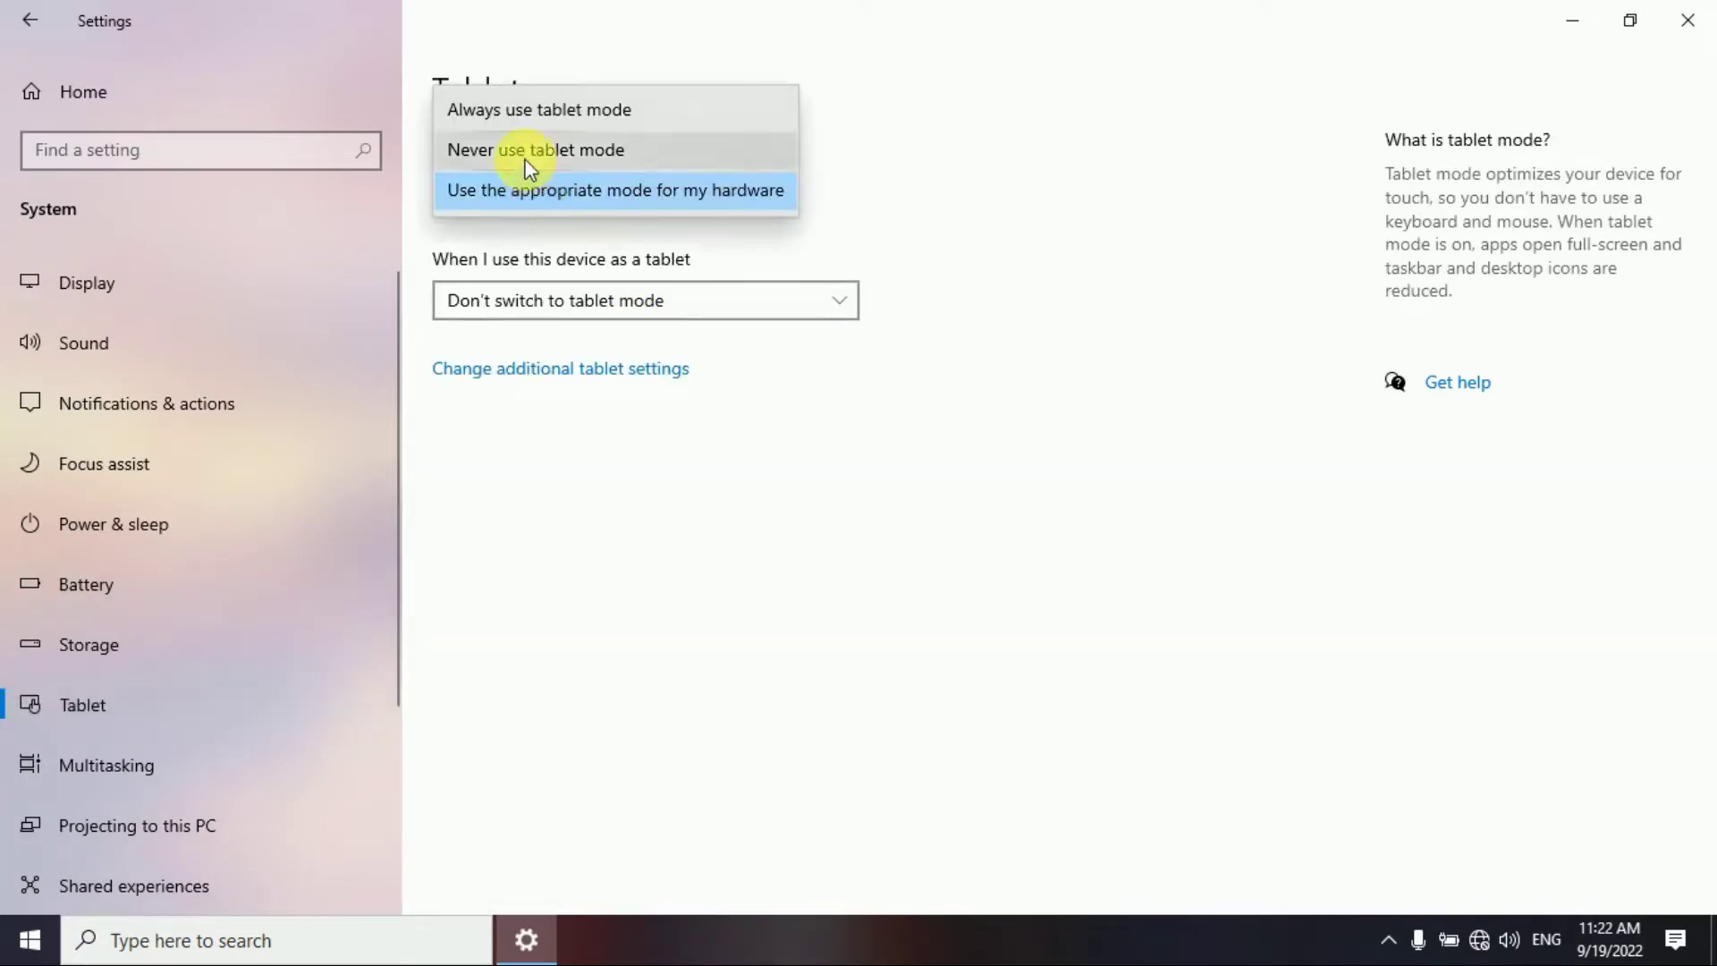
left_click(522, 158)
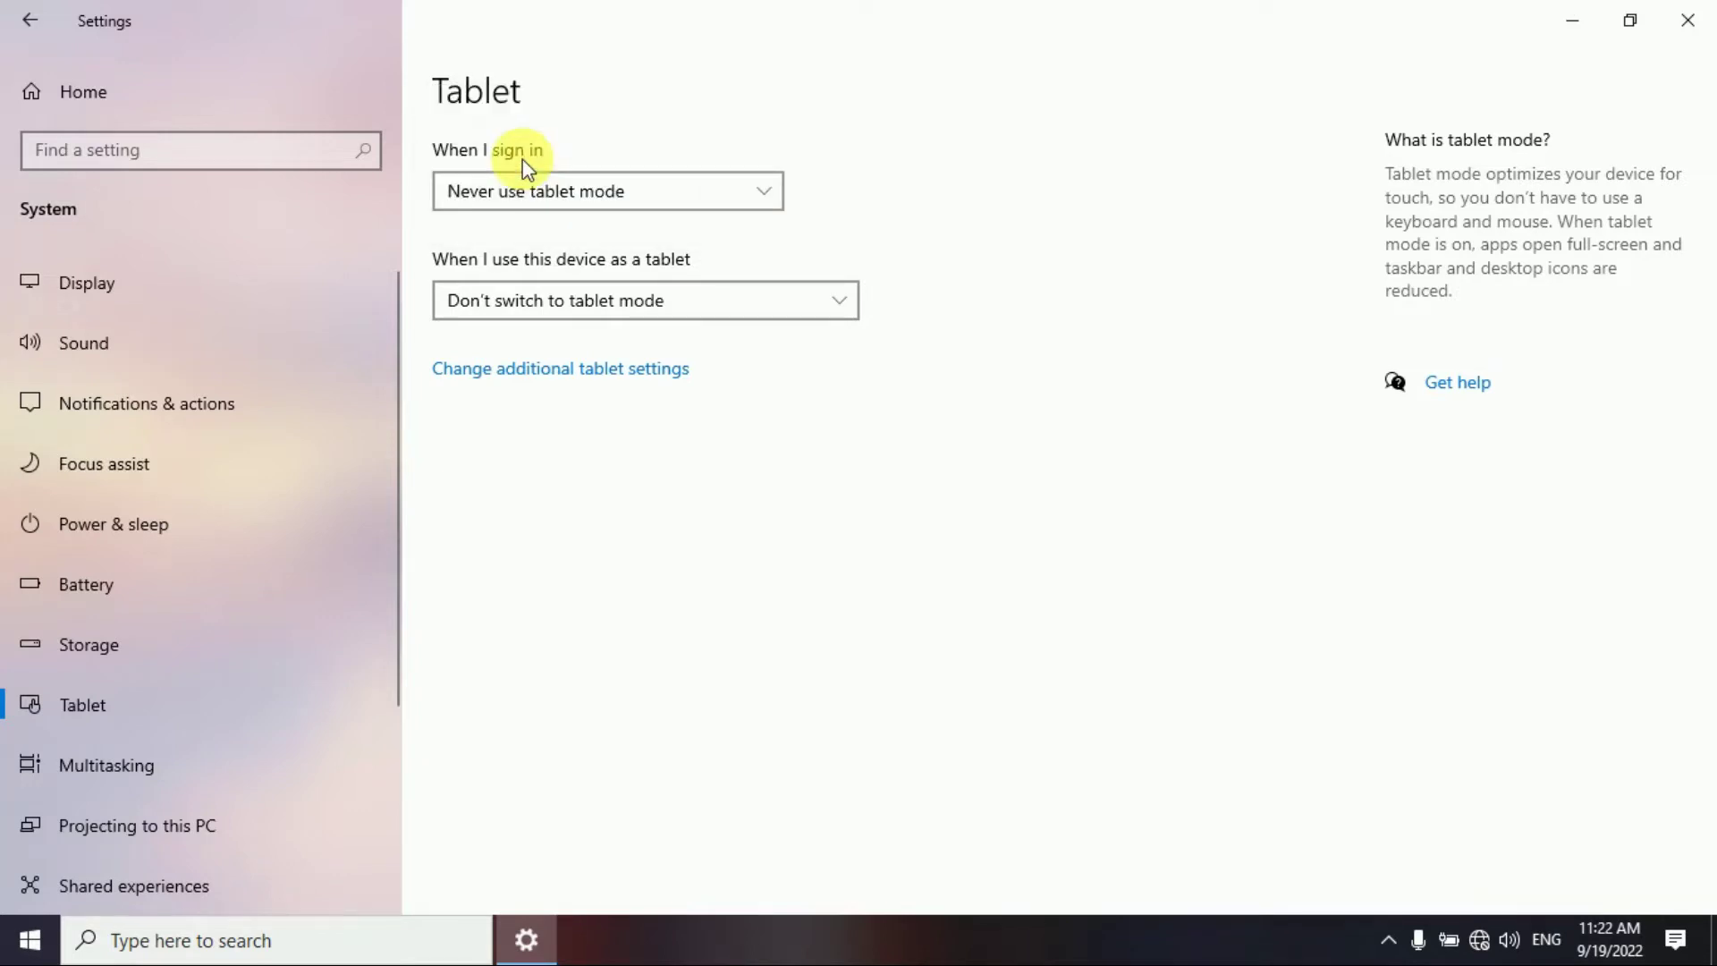
In the Multitasking settings, uncheck the three window-snapping options and turn off Snap windows
left_click(106, 767)
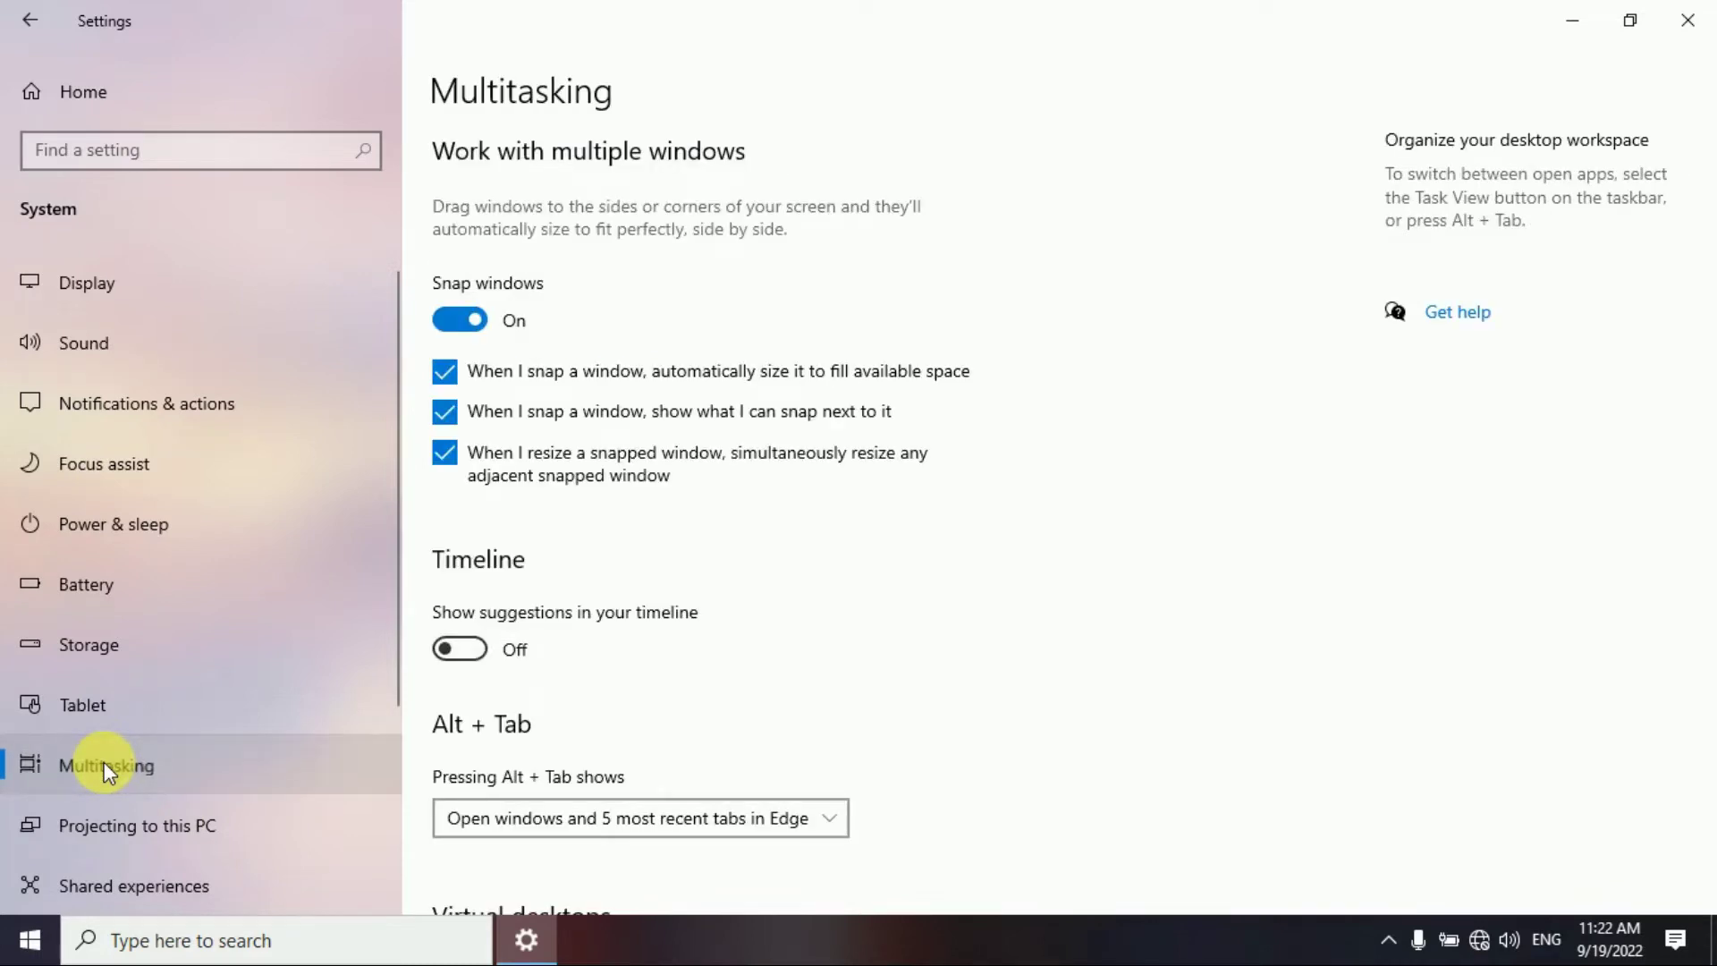
left_click(445, 372)
left_click(445, 413)
left_click(444, 451)
left_click(461, 327)
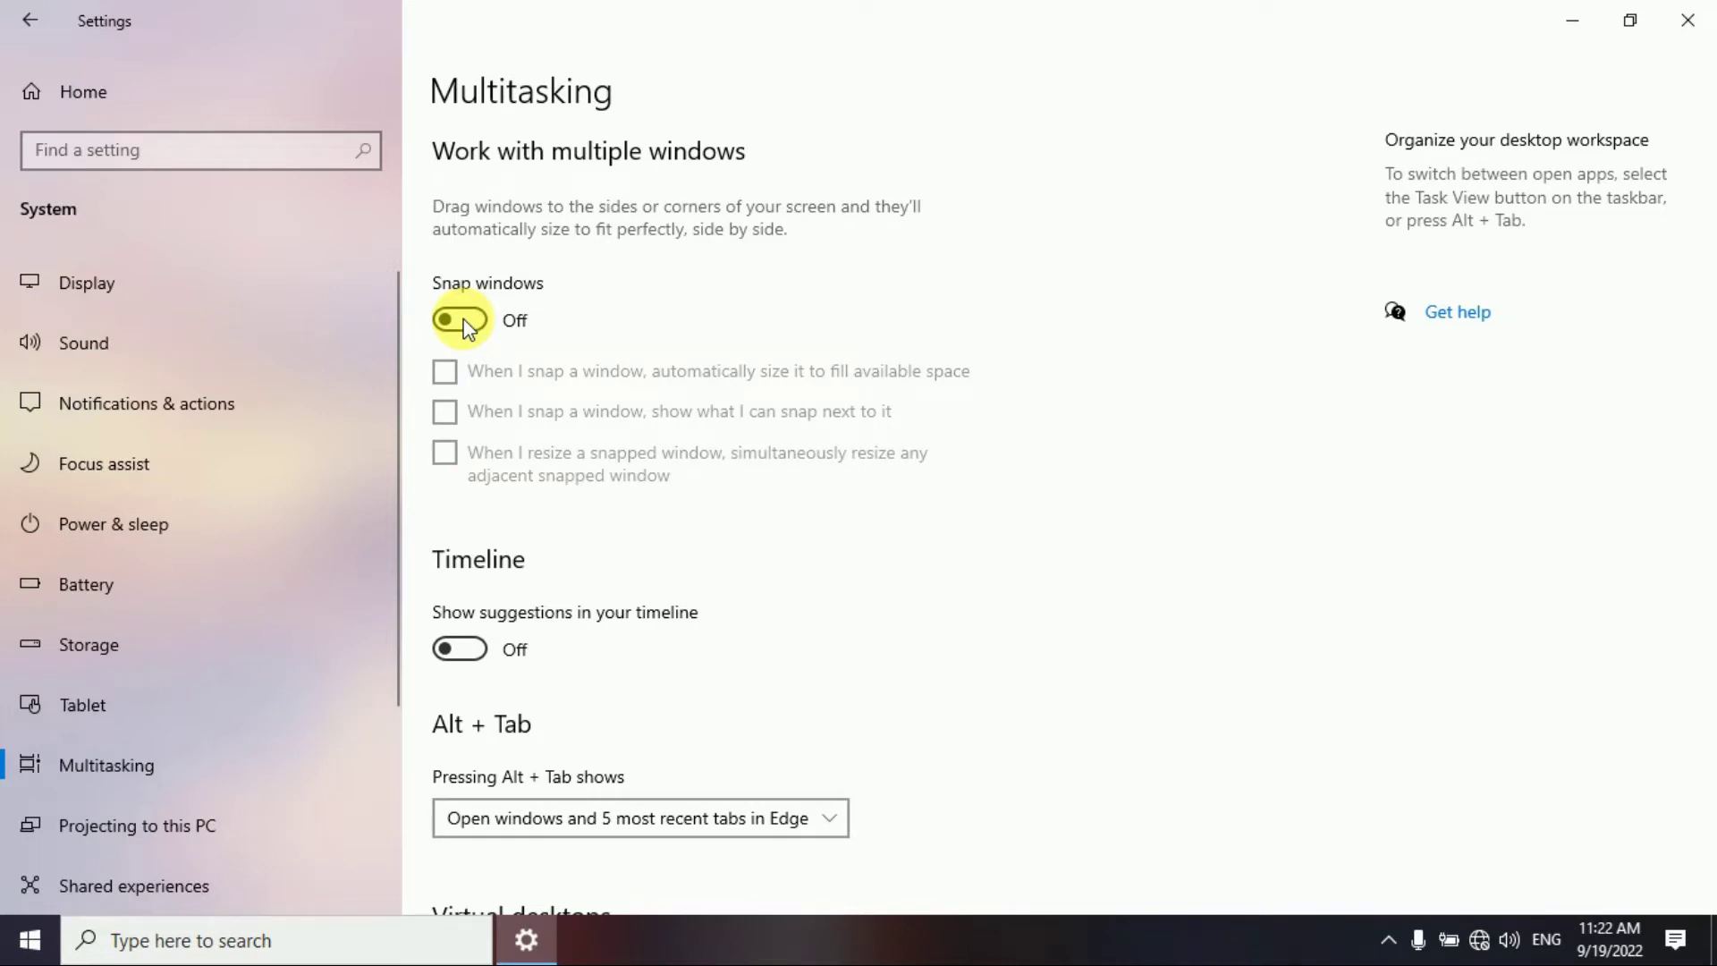
Turn off Xbox Game Bar in the Gaming settings and open the Game Mode page
left_click(71, 91)
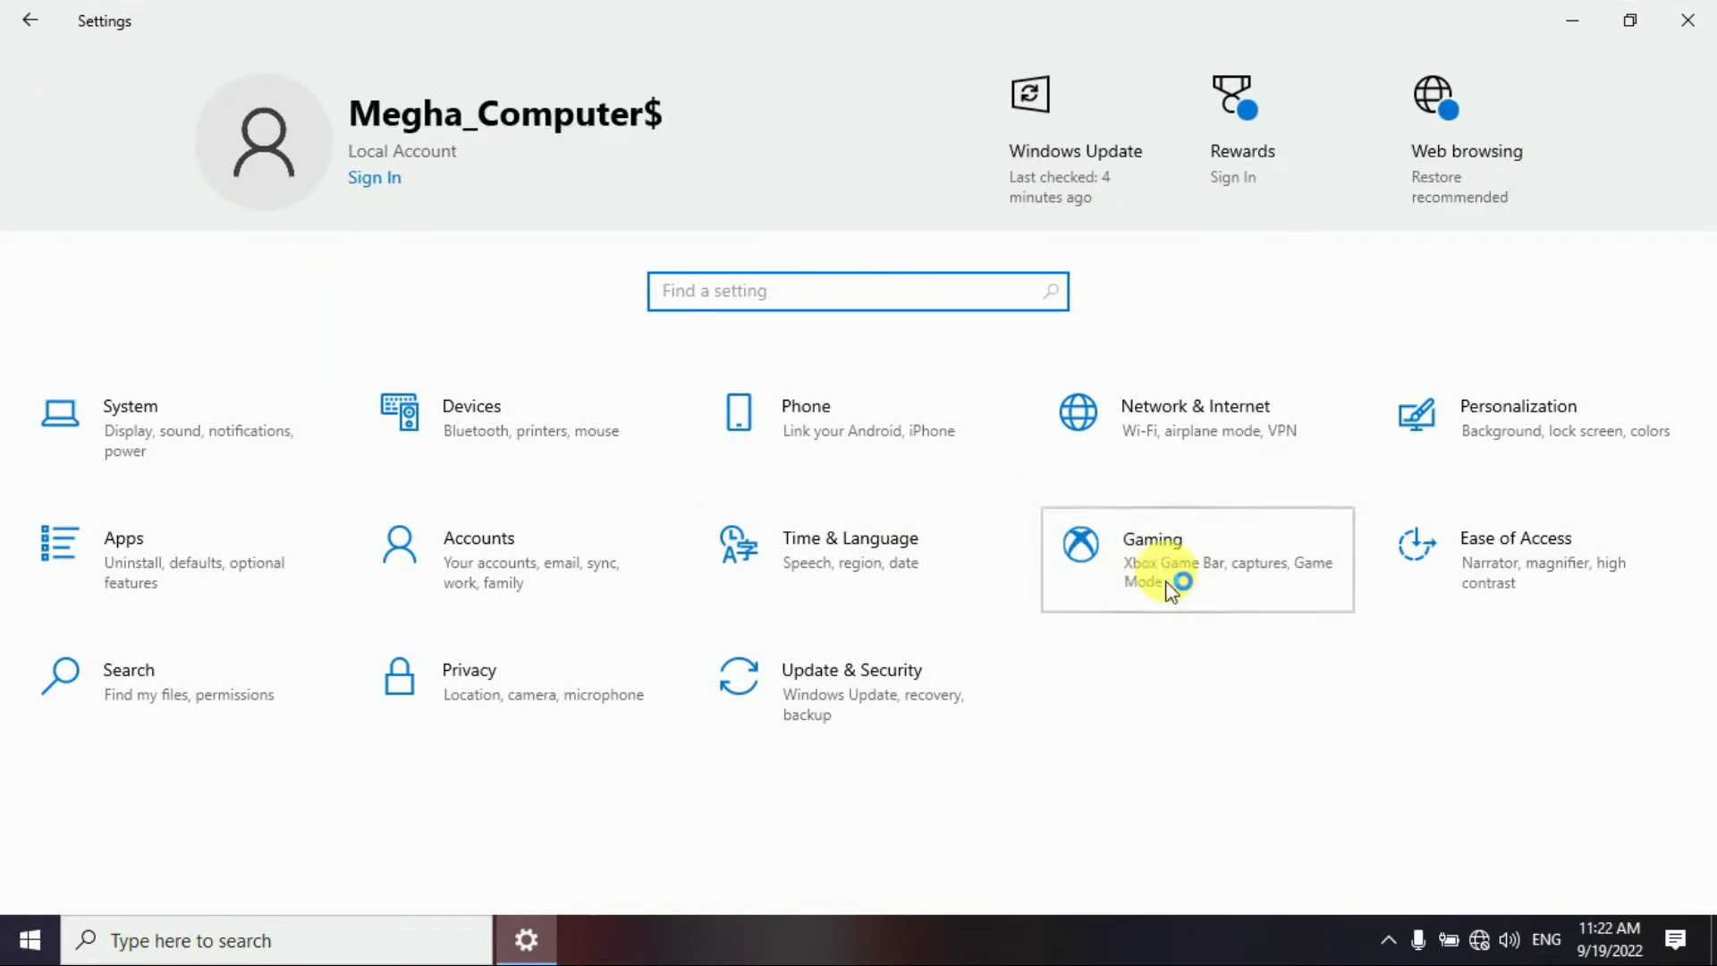
left_click(1172, 590)
left_click(465, 333)
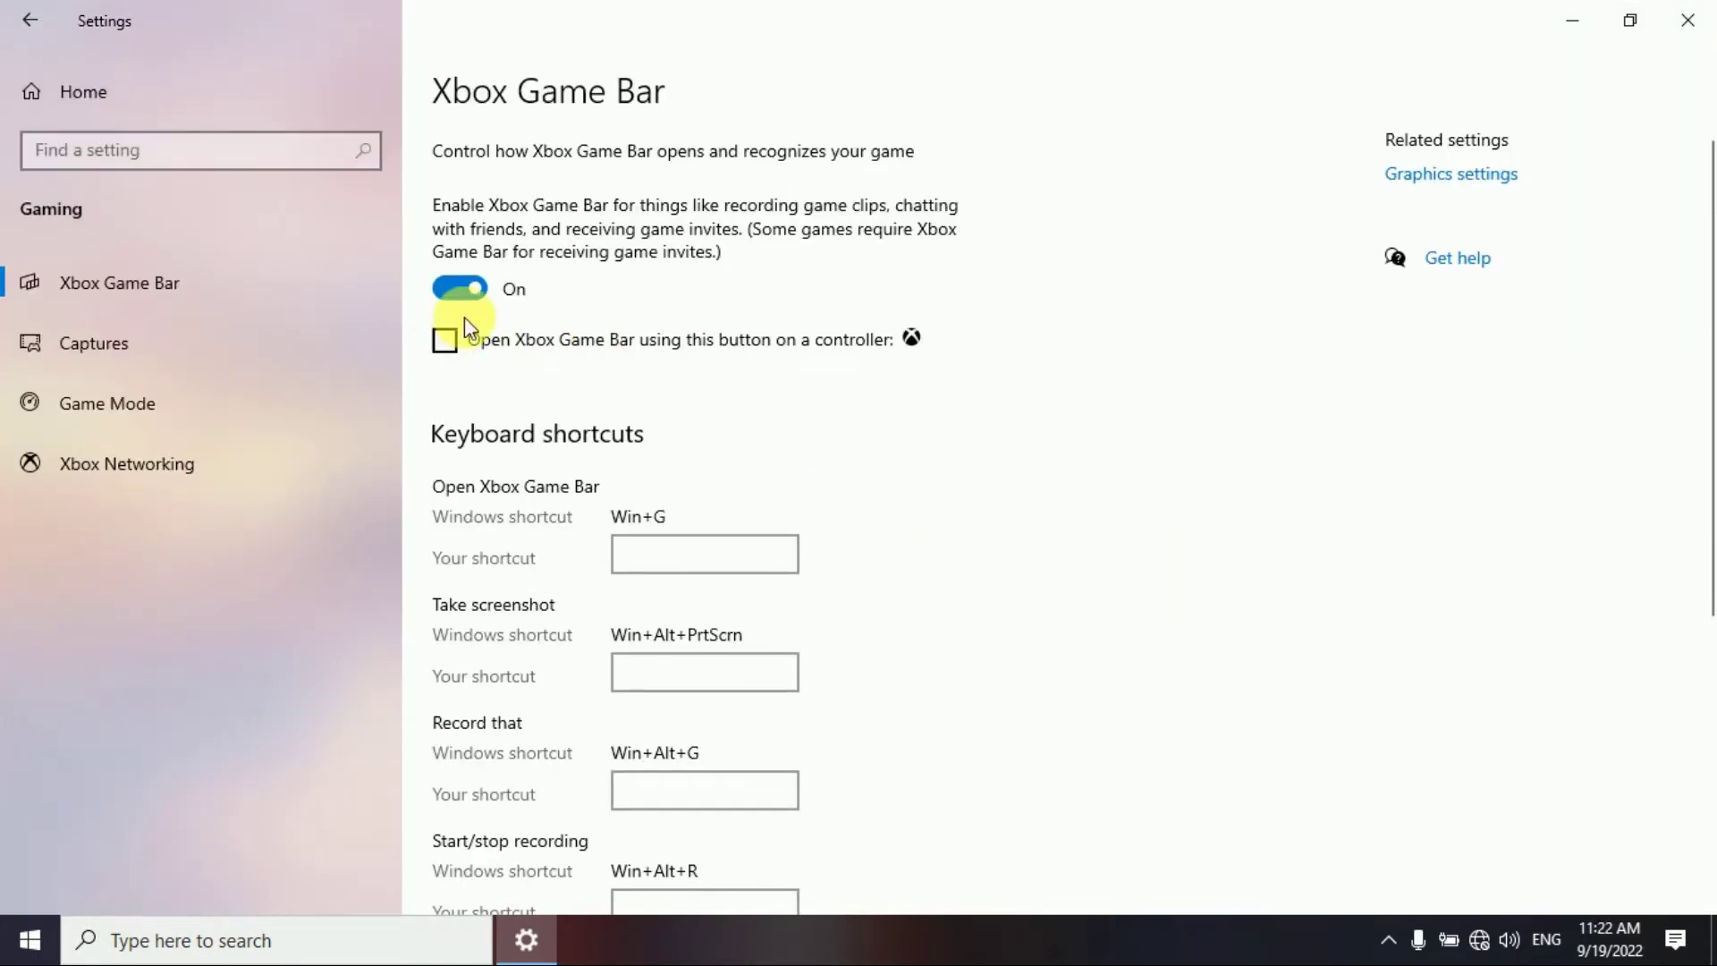
left_click(463, 290)
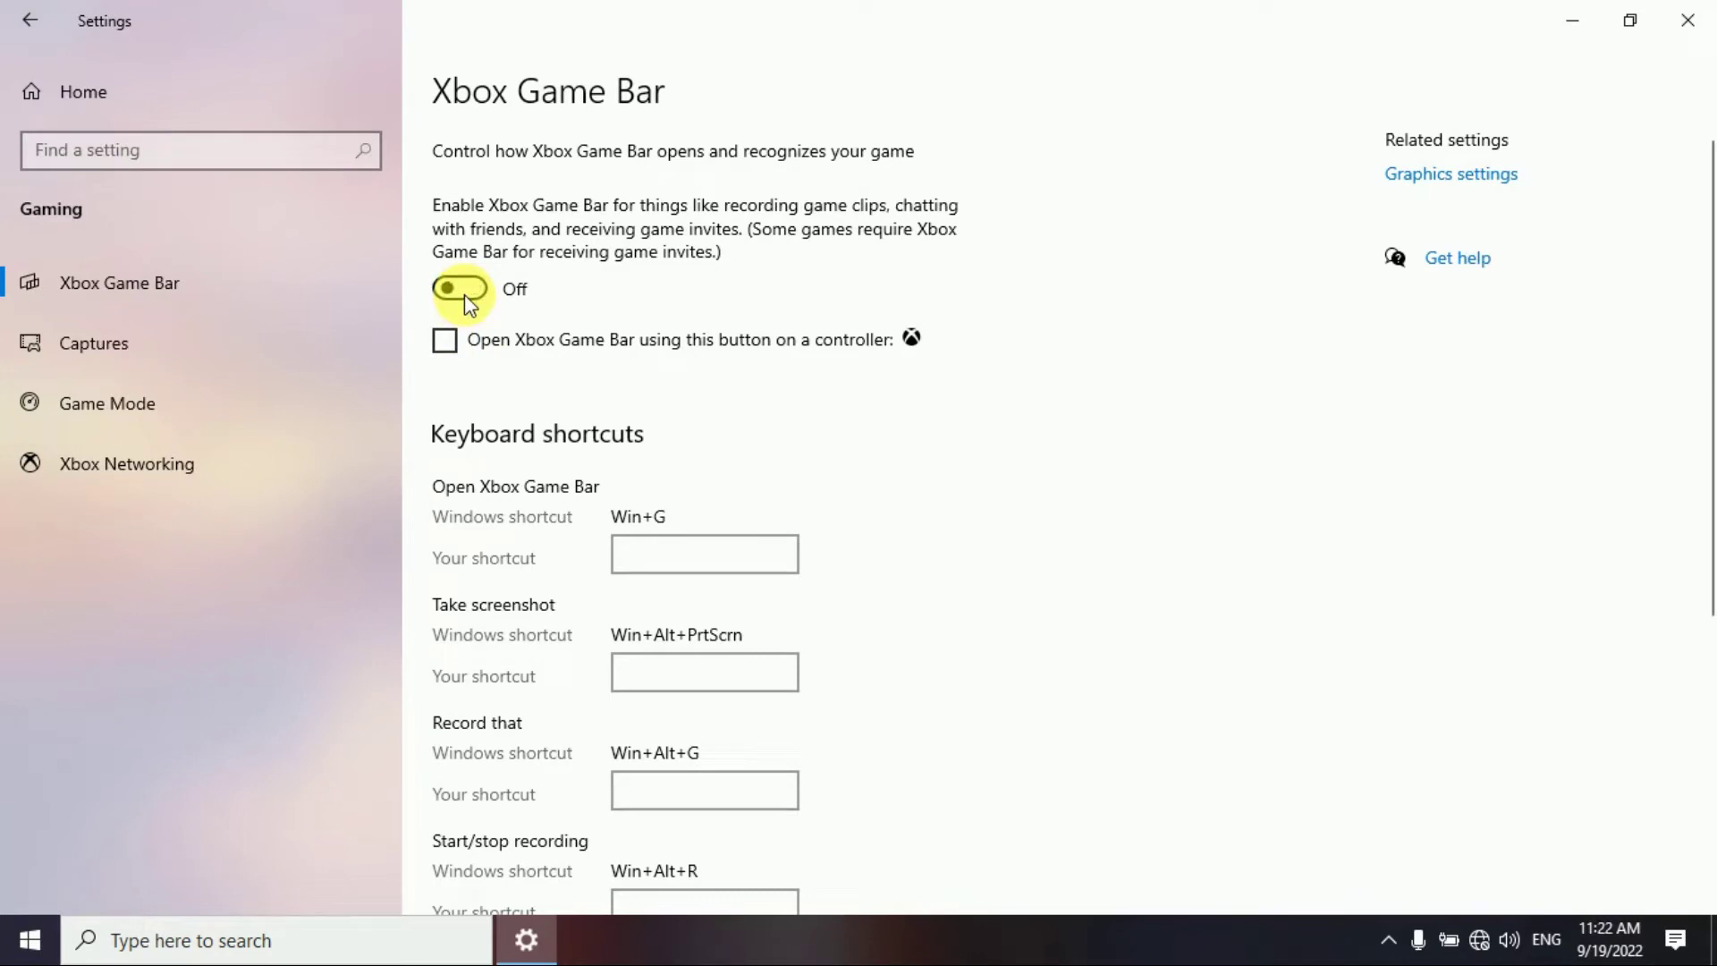
left_click(147, 410)
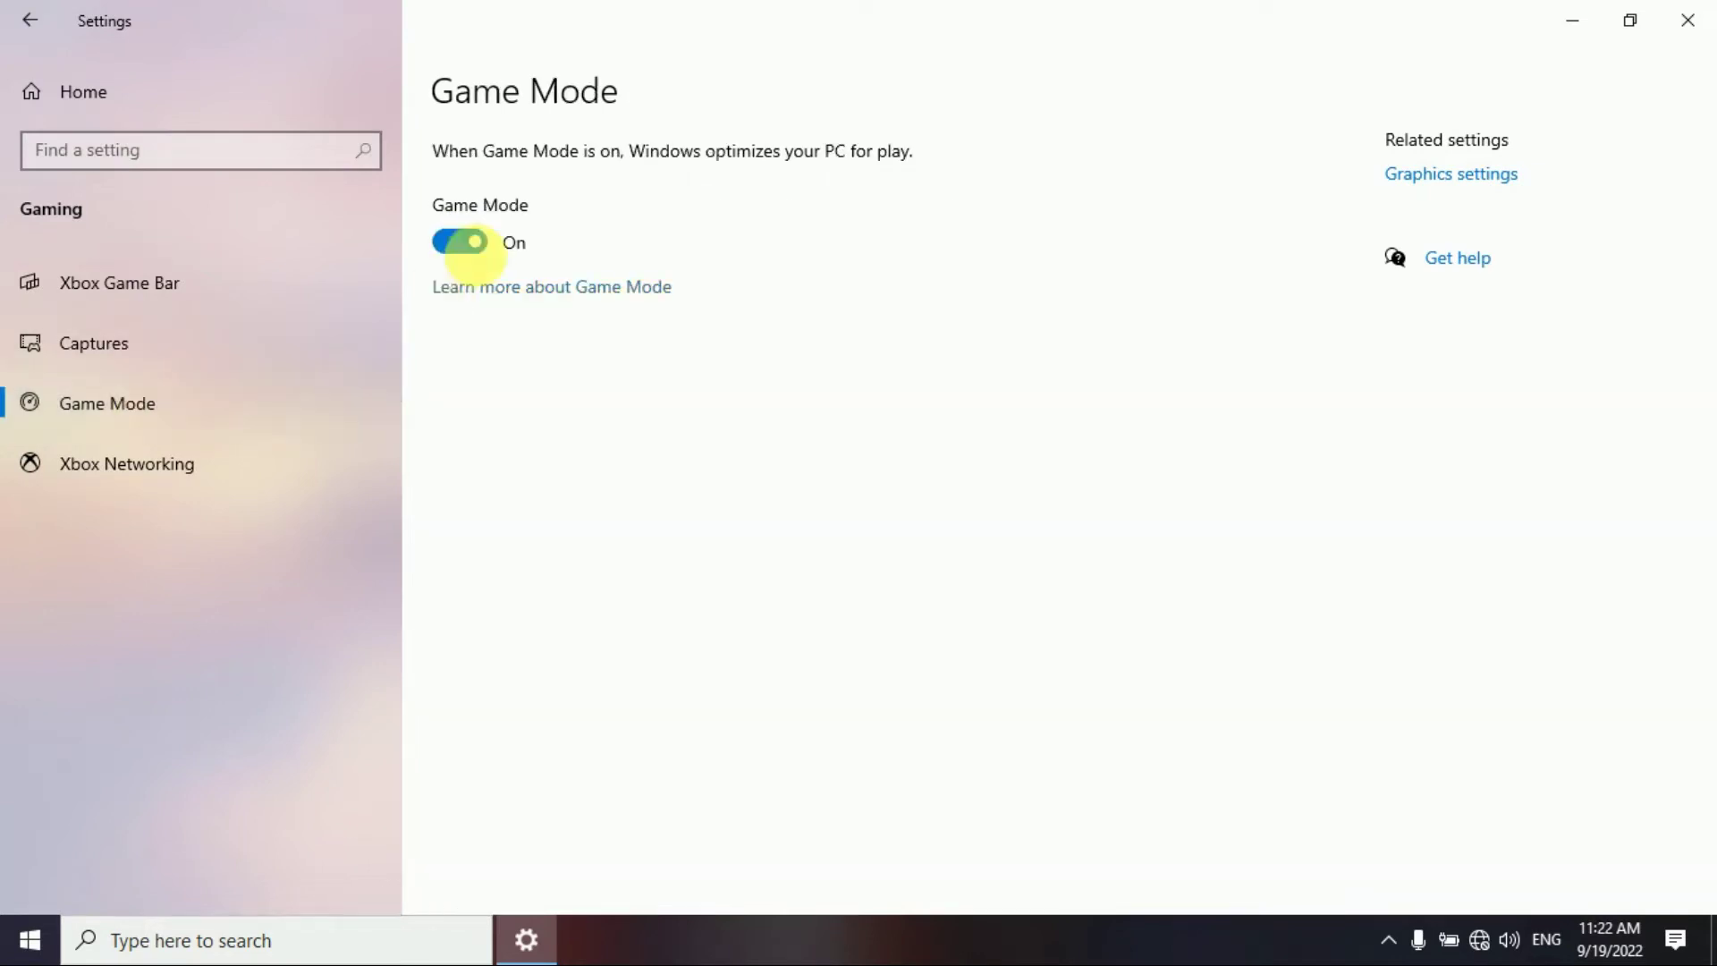
In the general Privacy settings, turn off the advertising ID, website access to the language list and app launch tracking
left_click(75, 100)
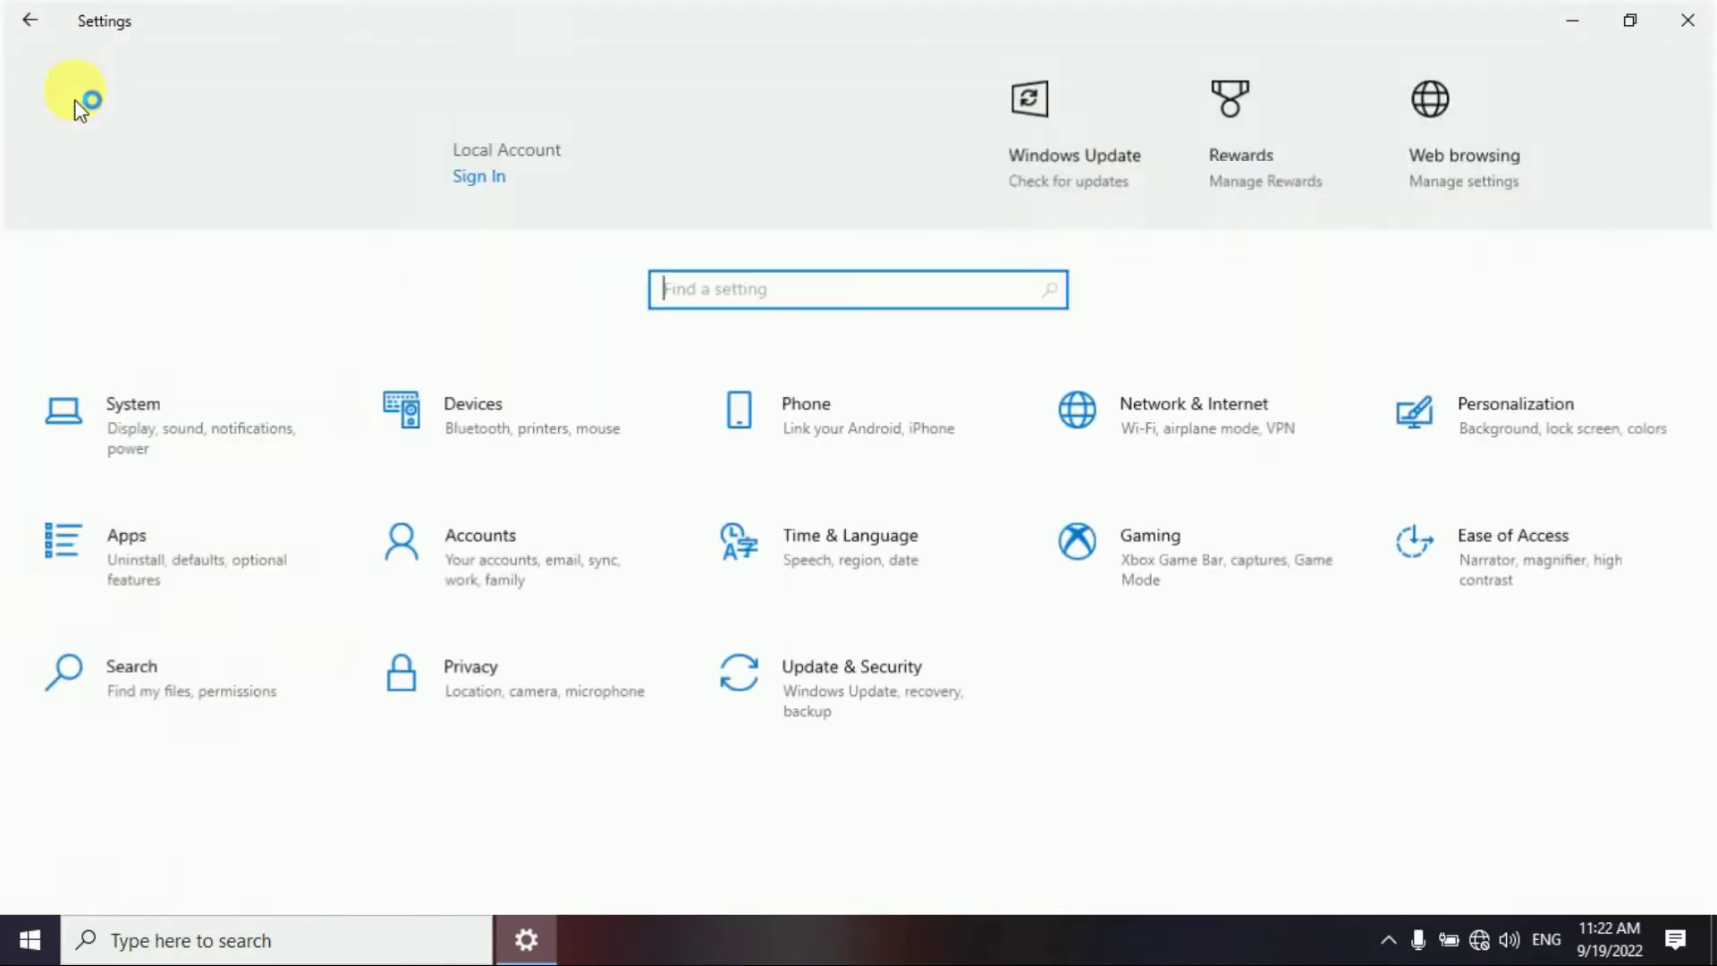
left_click(497, 689)
left_click(459, 264)
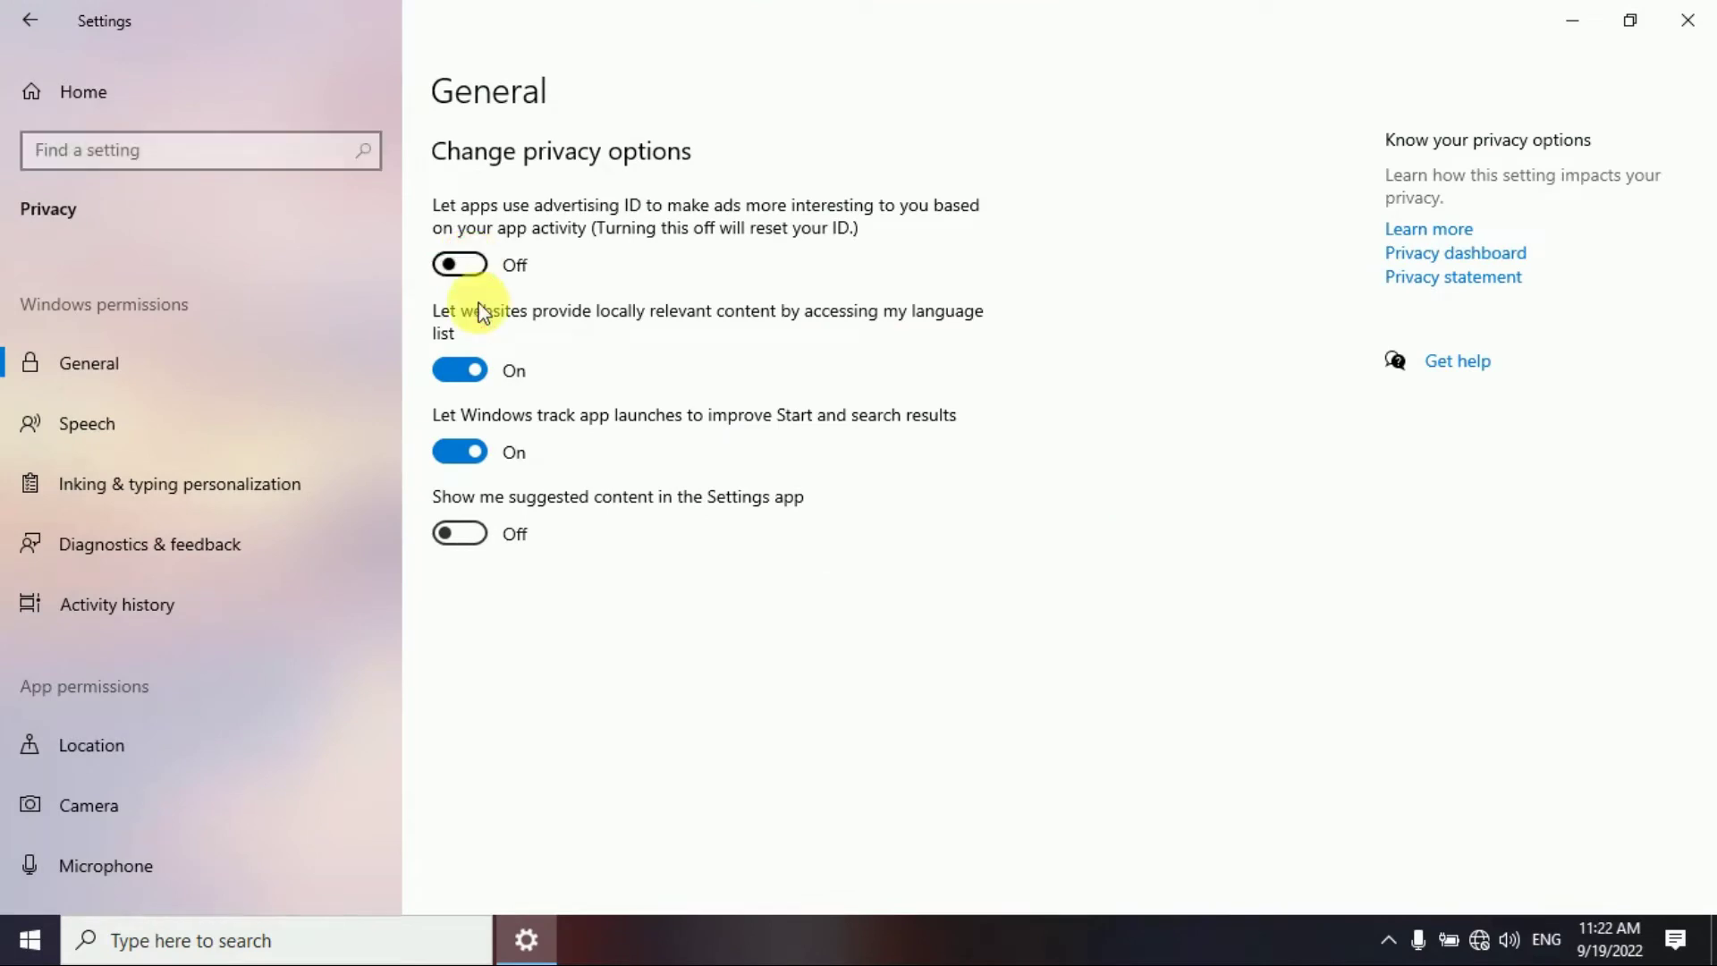
left_click(472, 456)
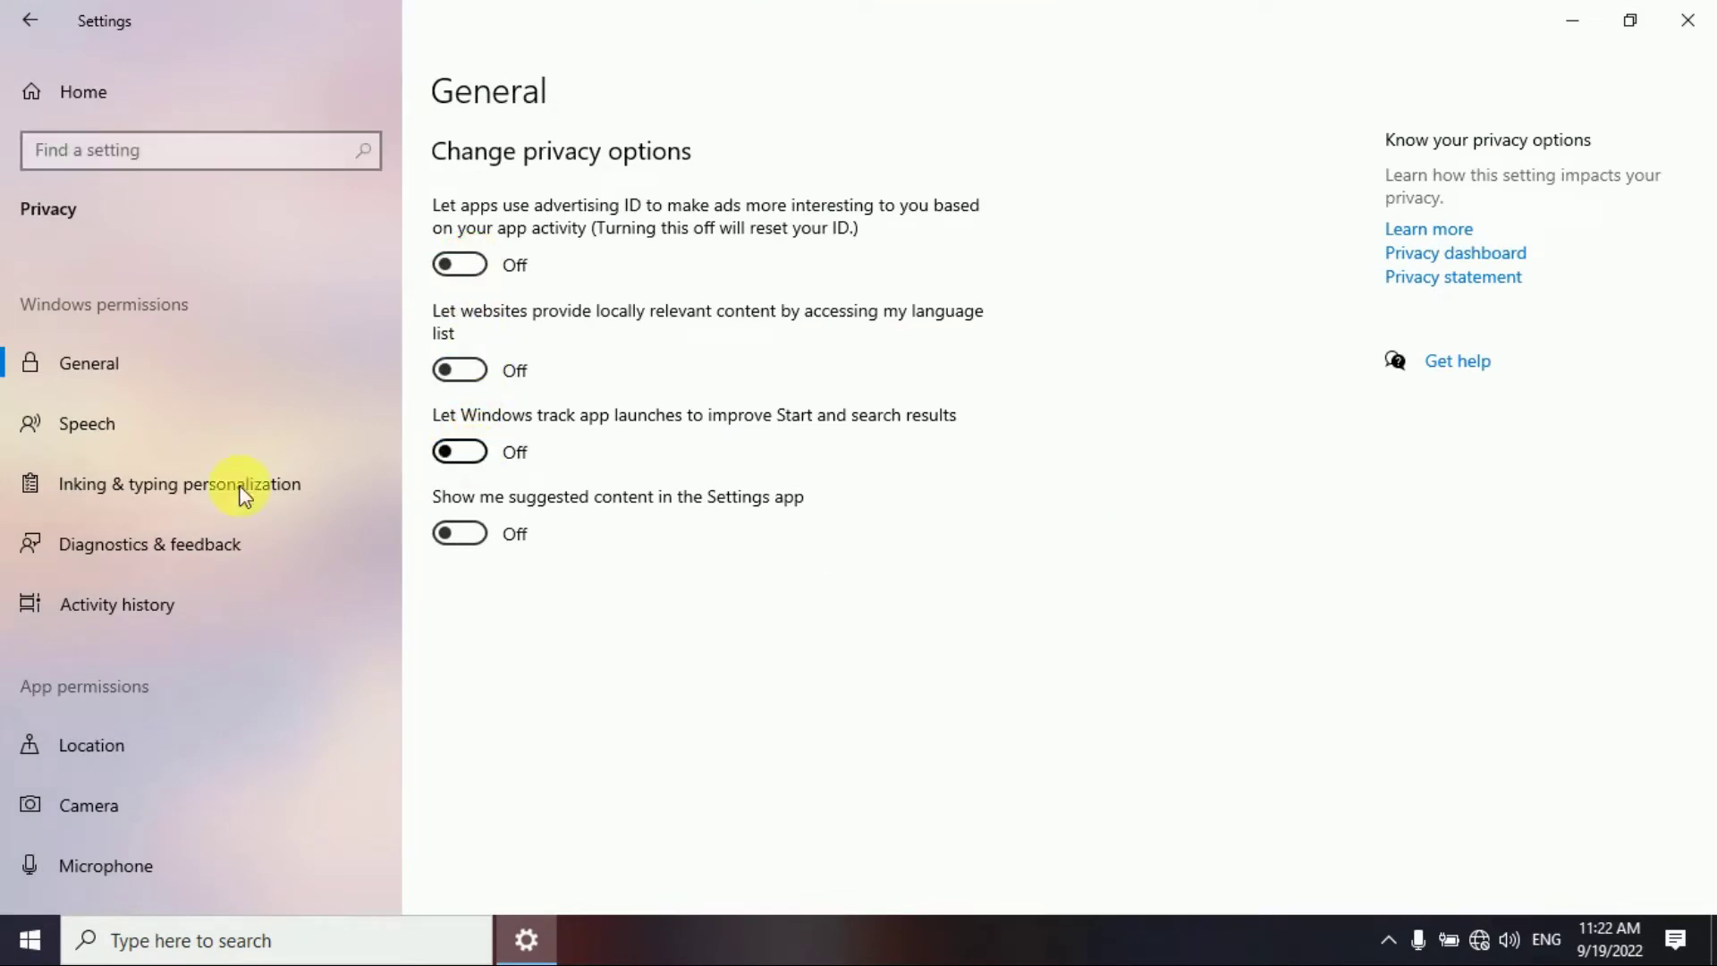
Turn off inking and typing personalization, and stop sending optional inking and typing data under Diagnostics & feedback
left_click(169, 487)
left_click(470, 369)
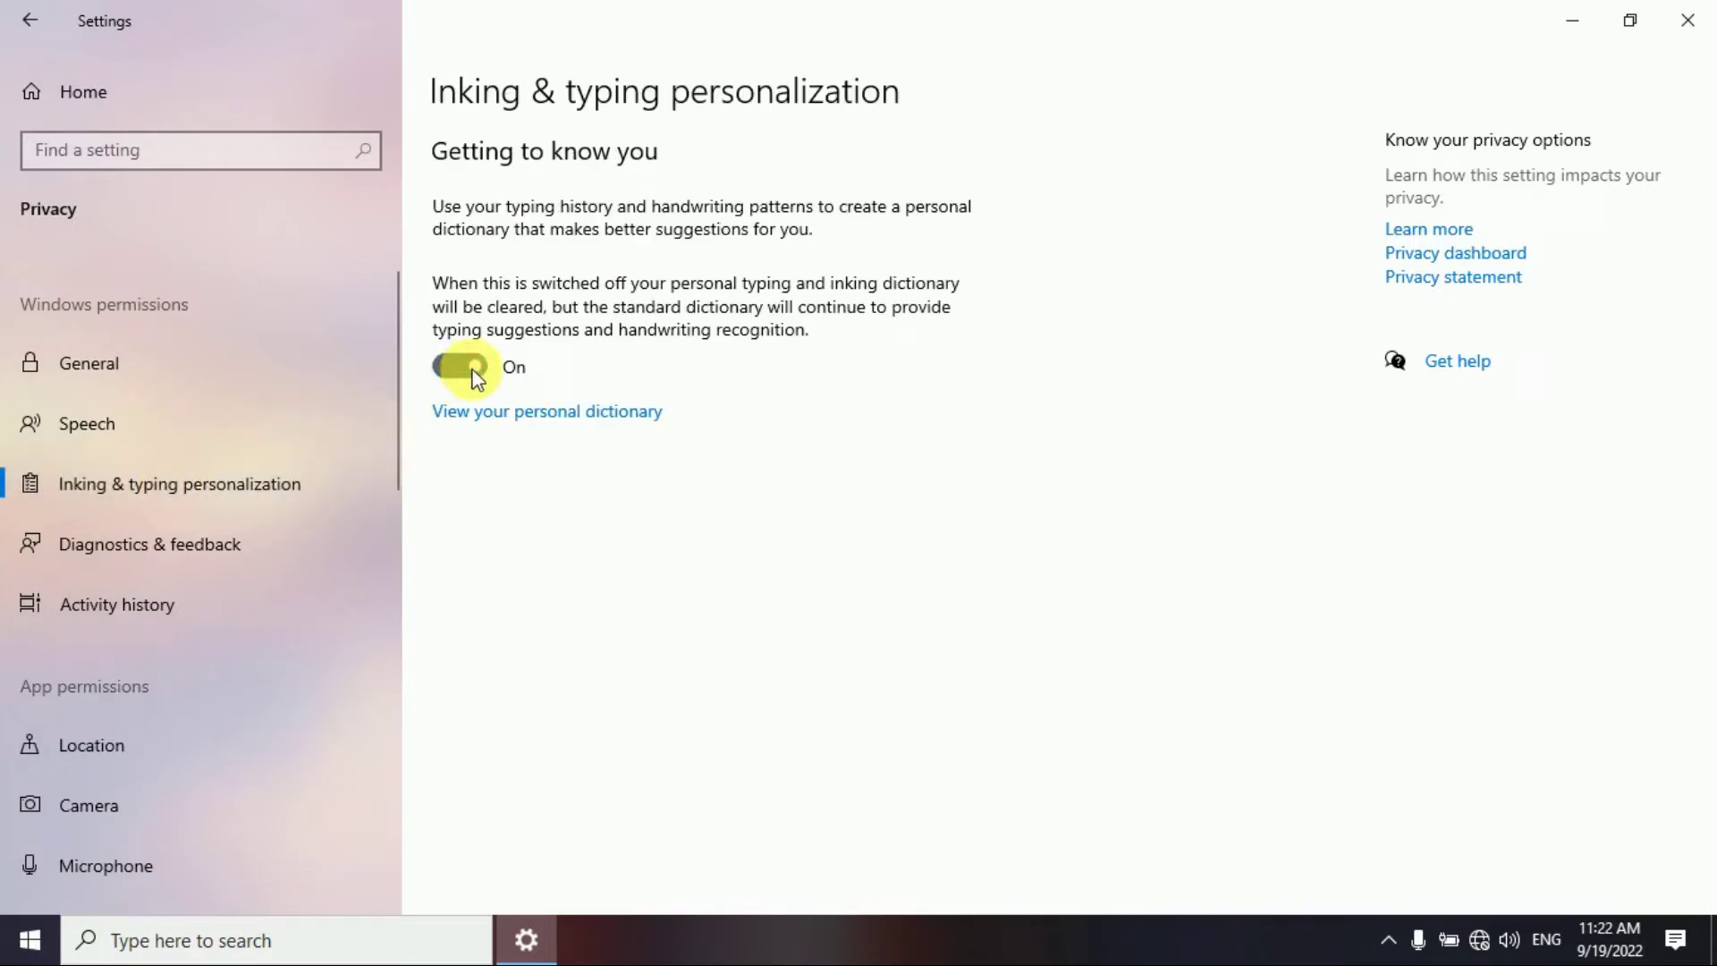
left_click(157, 547)
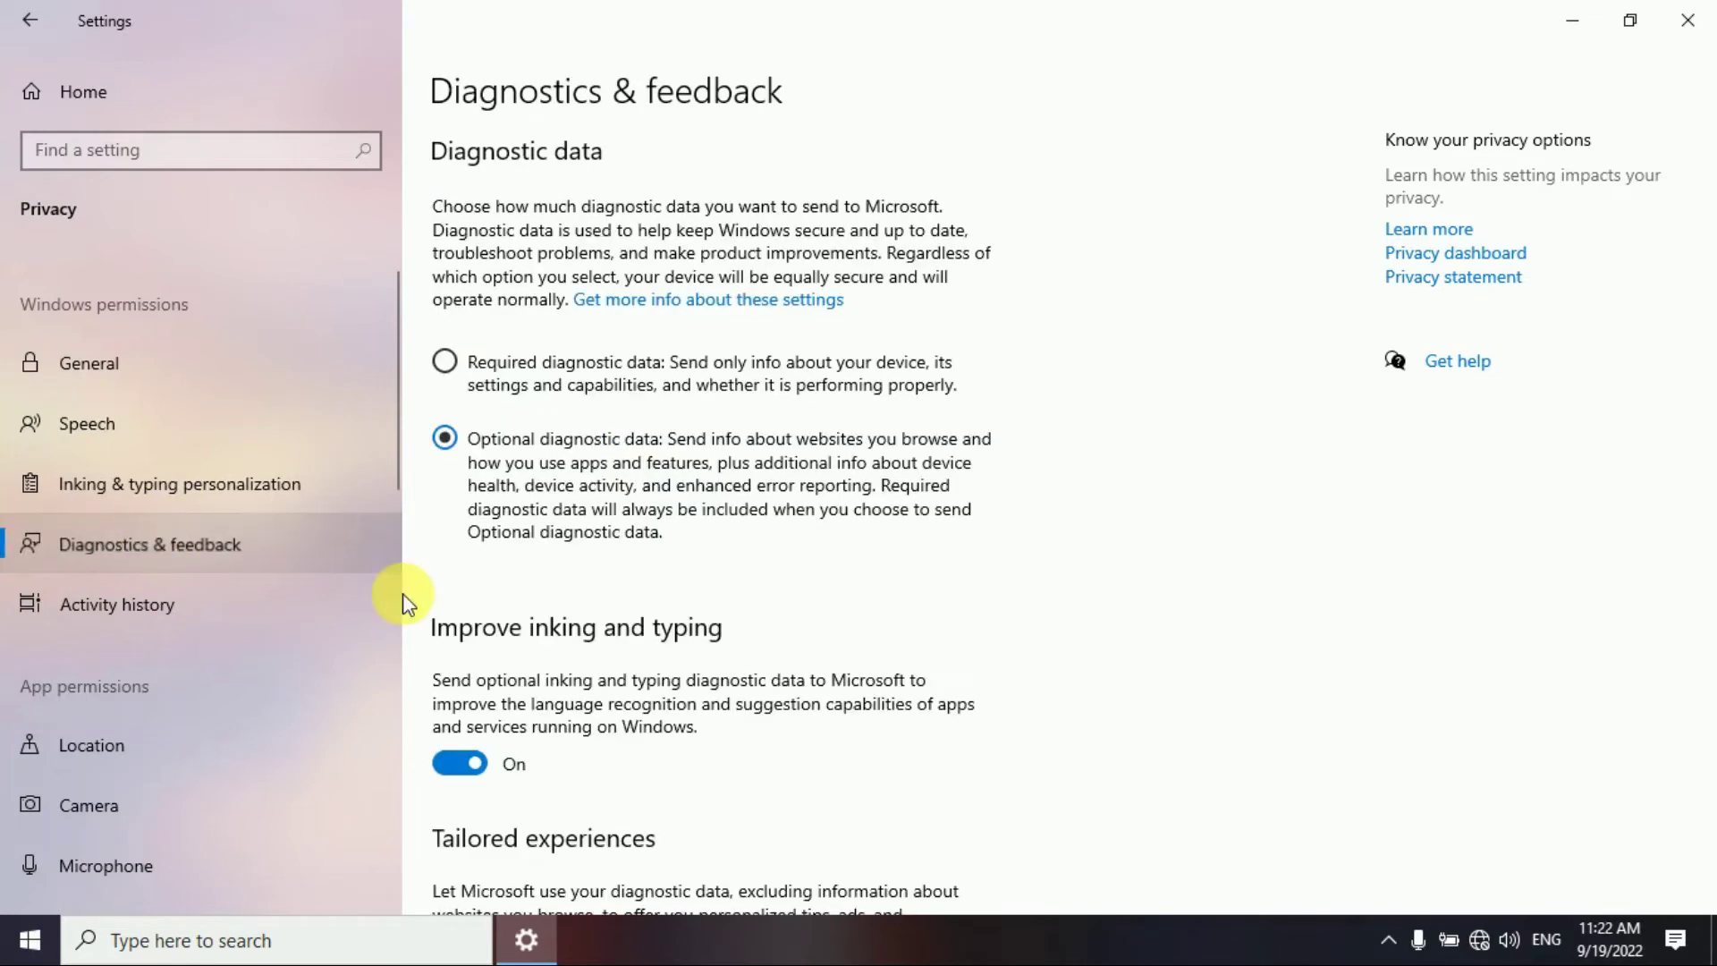
left_click(474, 760)
Turn off Tailored experiences and set how often Windows asks for feedback to Never
scroll(748, 683, "down", 2)
scroll(746, 671, "down", 5)
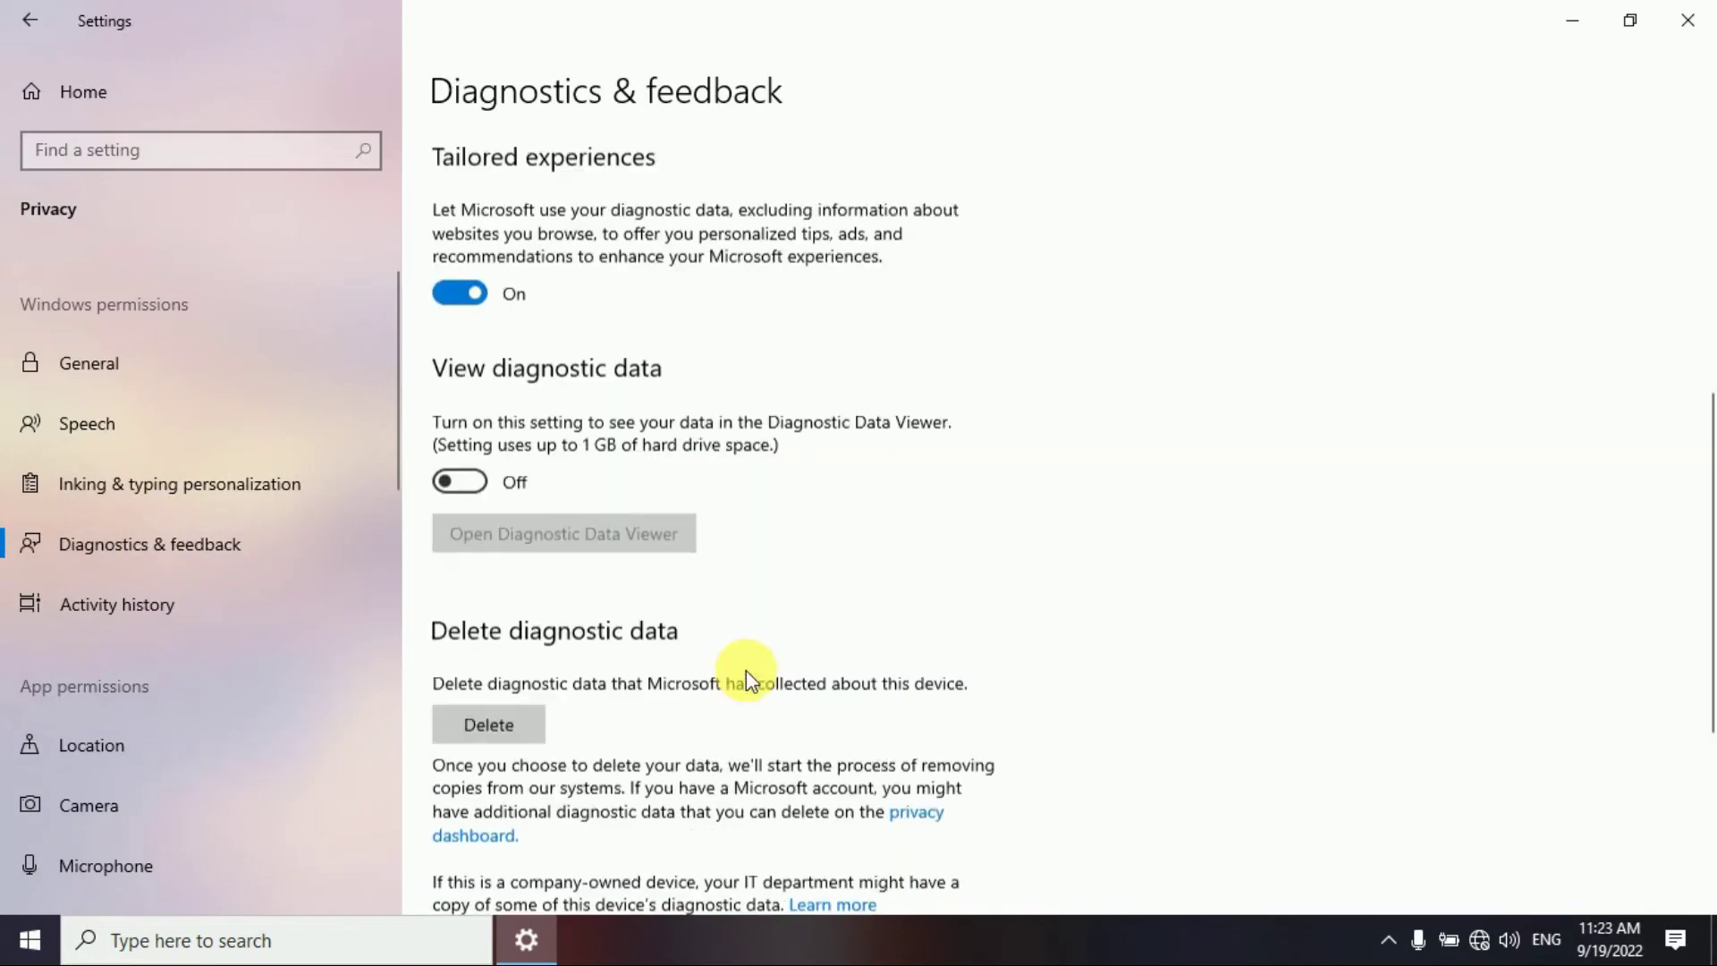
left_click(461, 288)
scroll(572, 581, "down", 4)
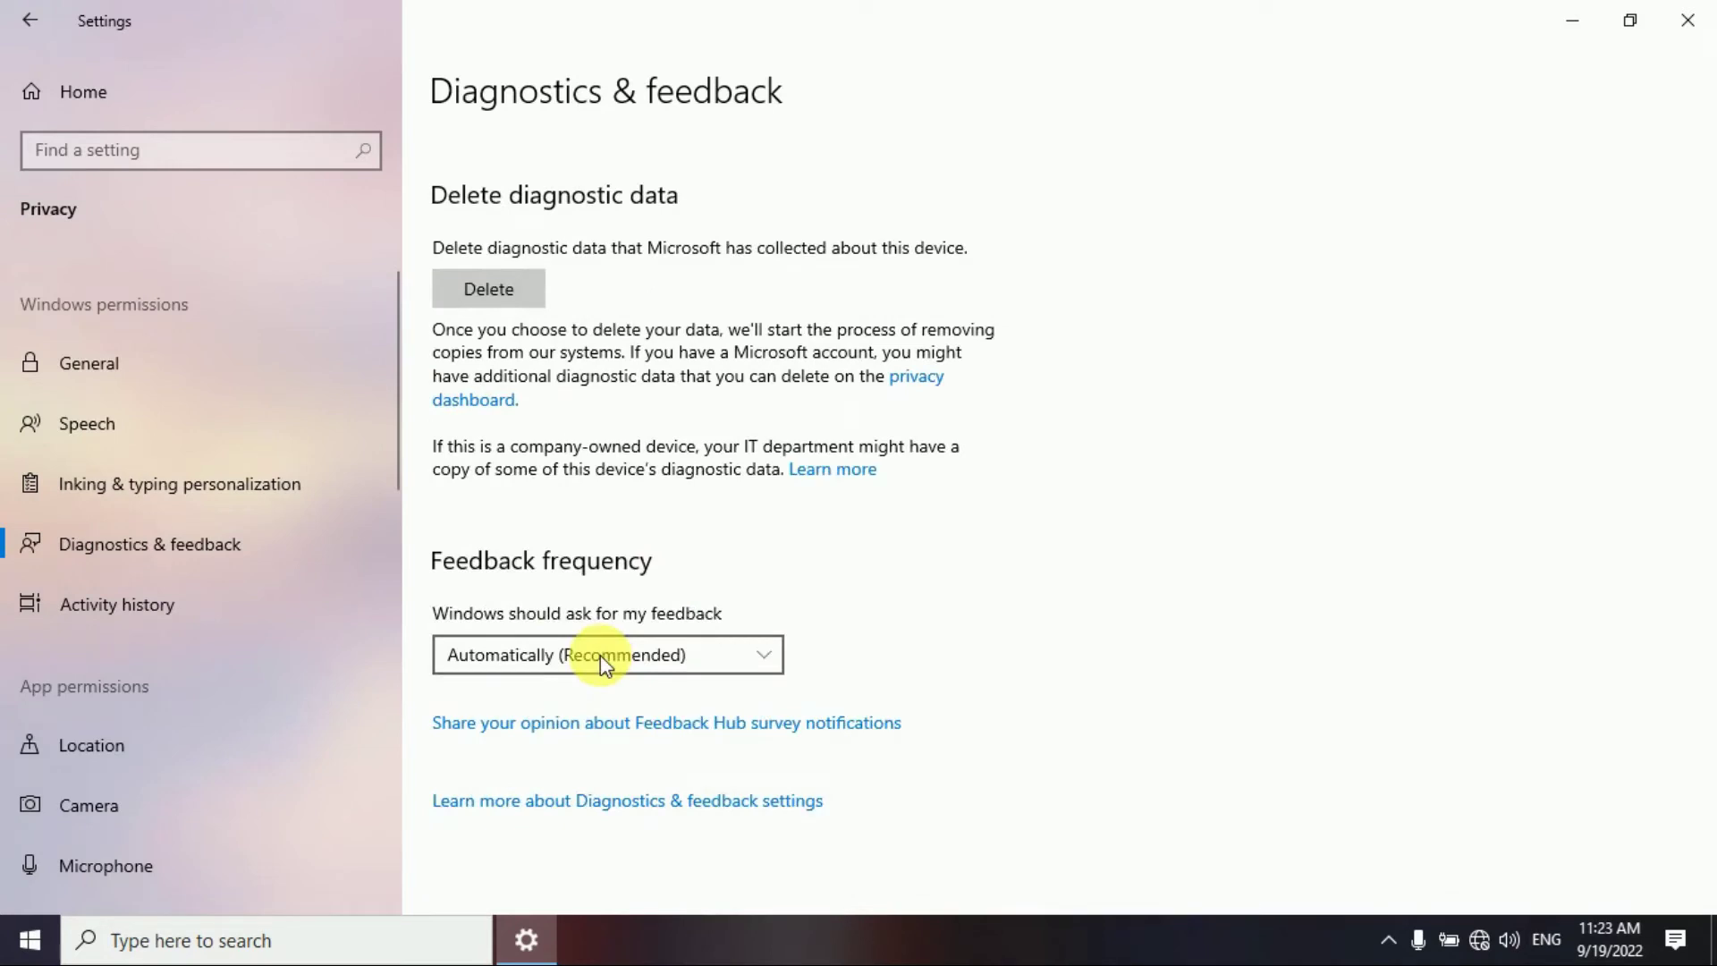
left_click(600, 655)
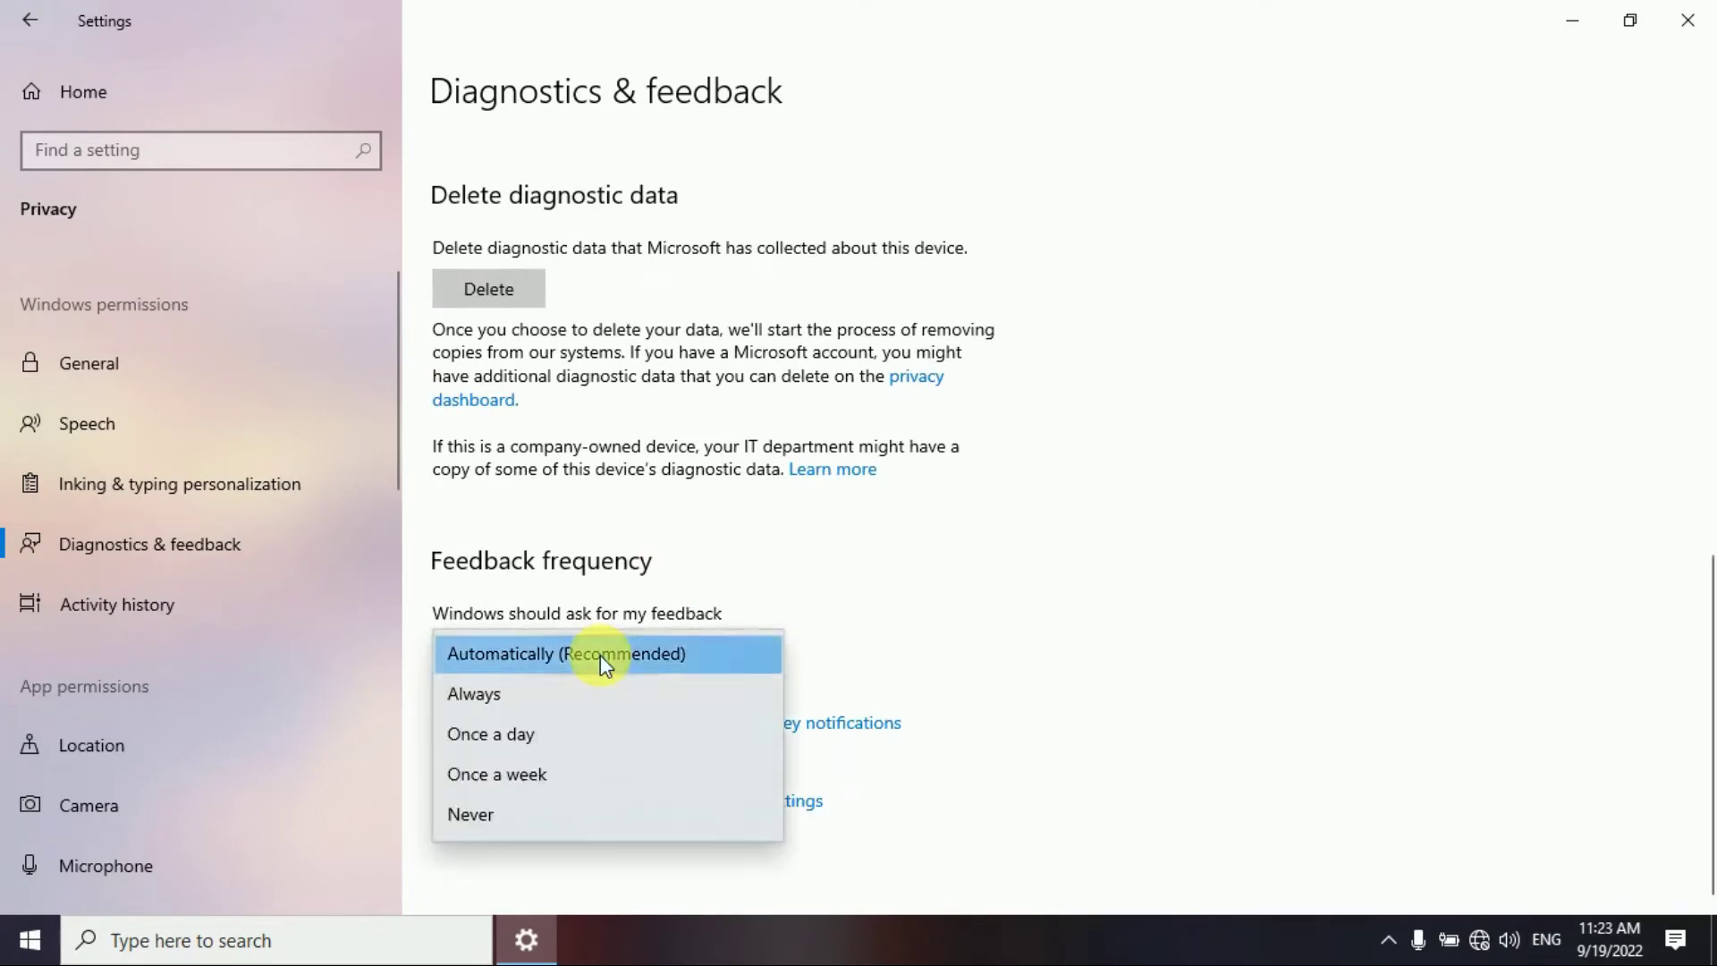
left_click(501, 811)
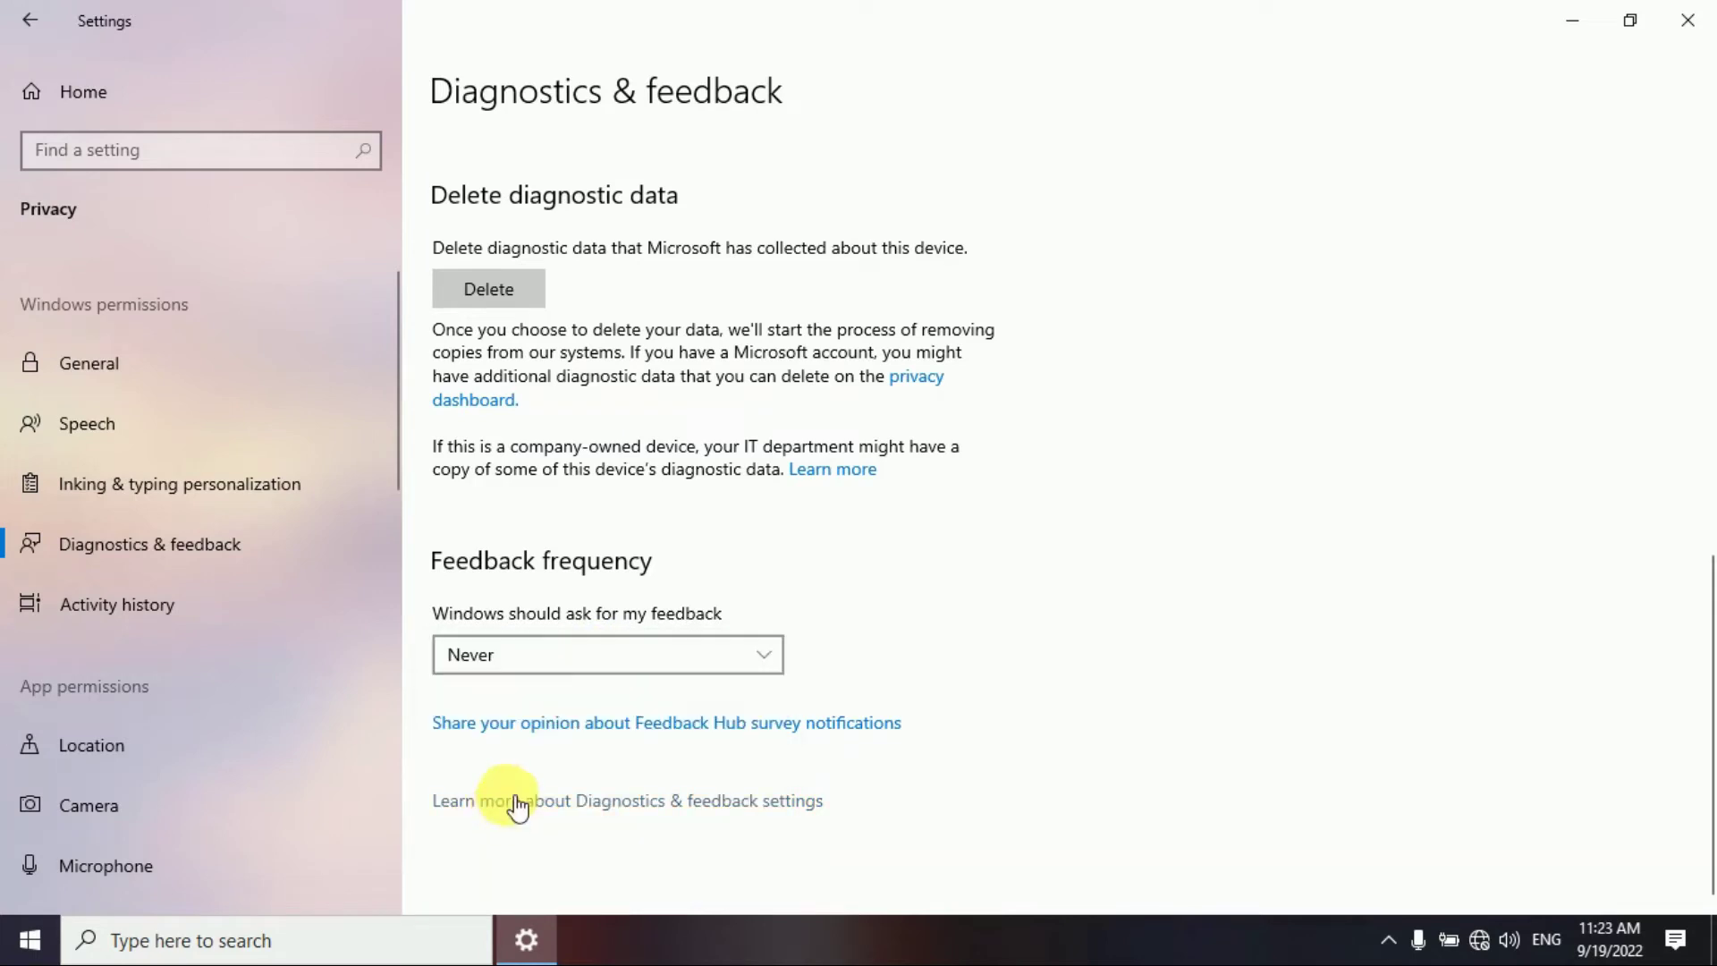
Stop storing activity history on this device and turn off apps' access to the location
left_click(93, 607)
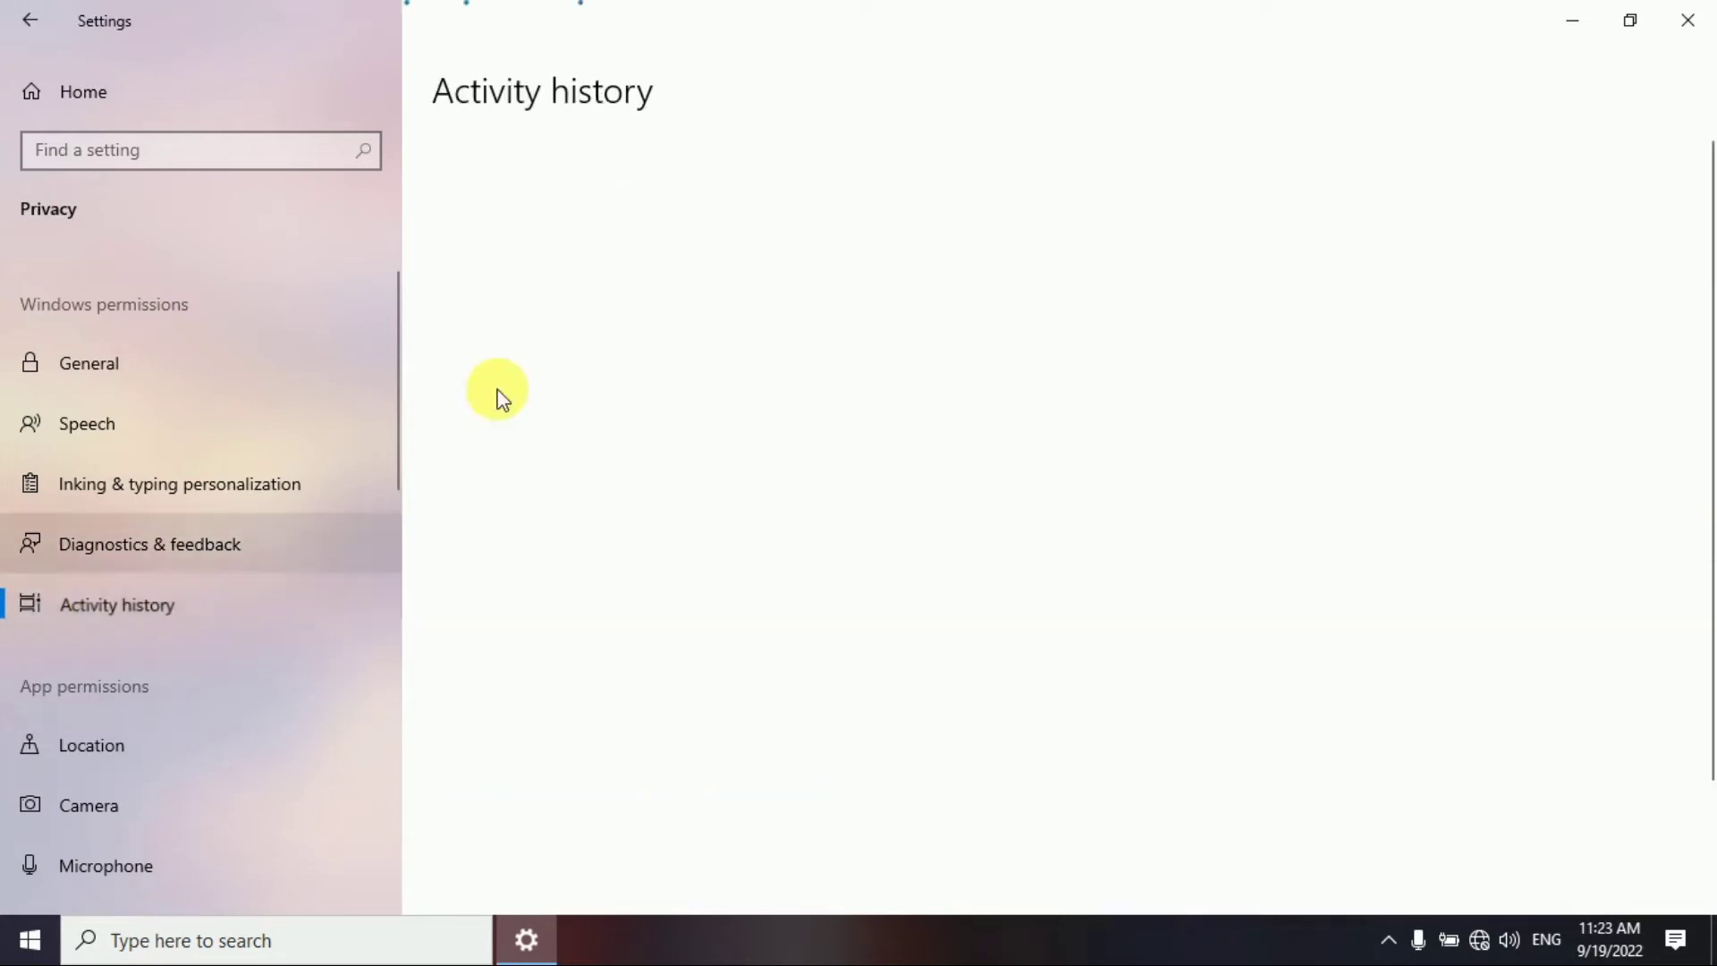
left_click(447, 264)
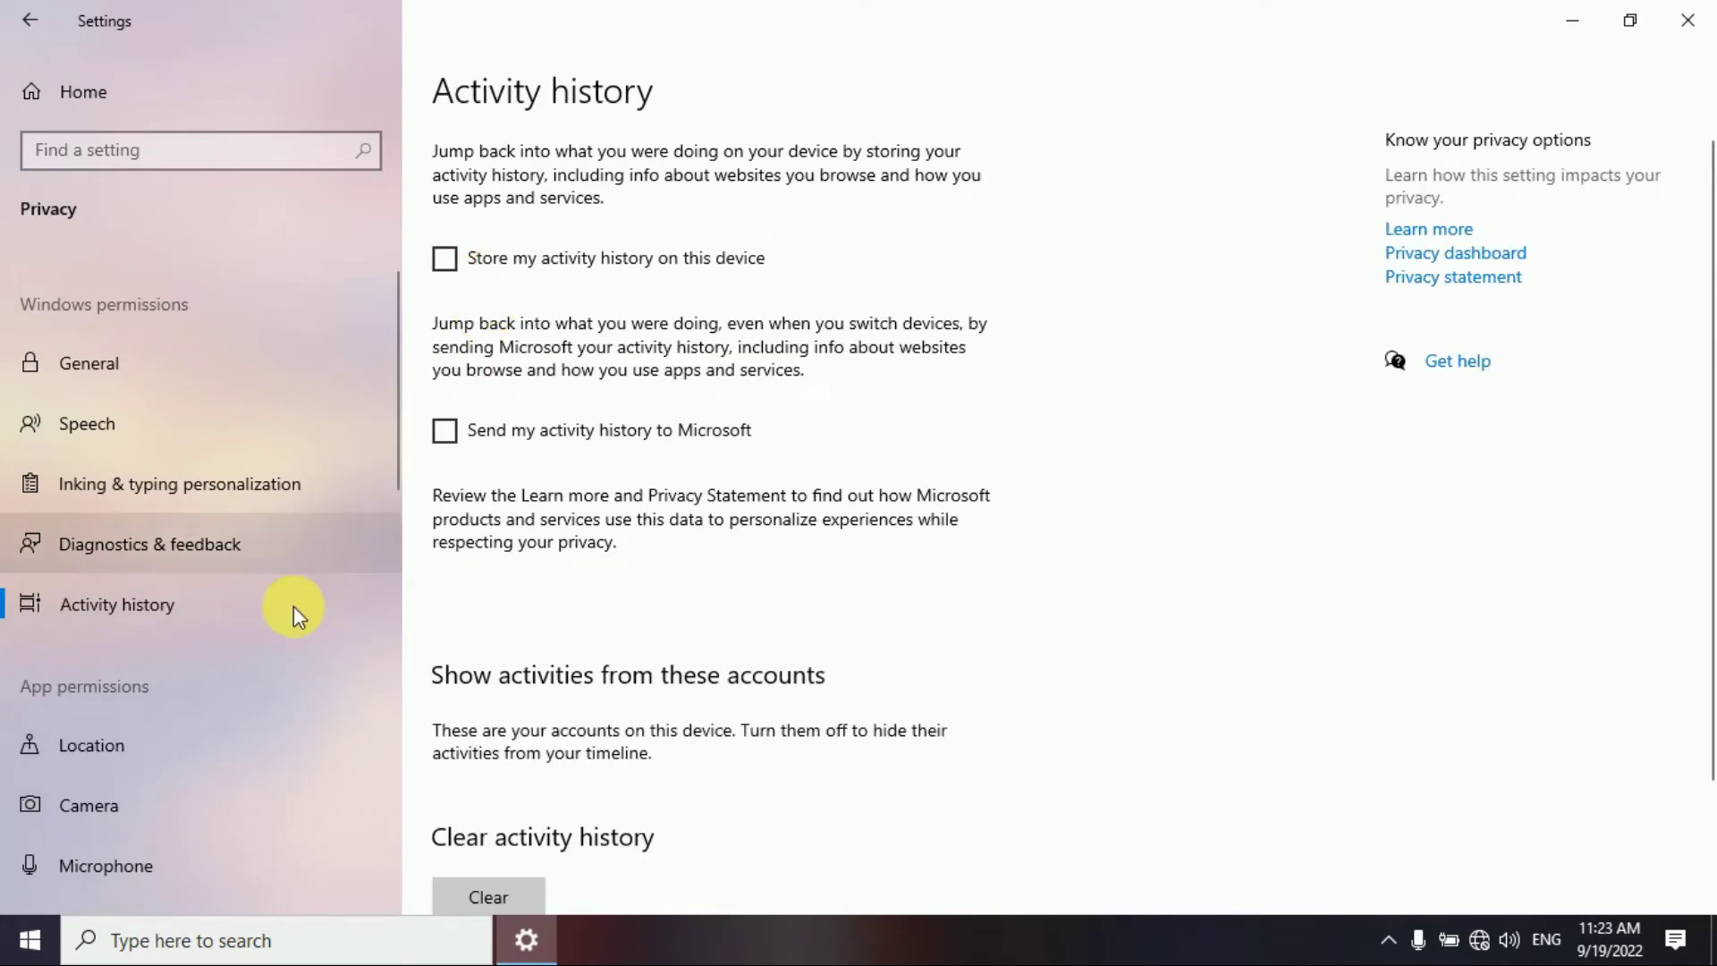
scroll(292, 613, "down", 3)
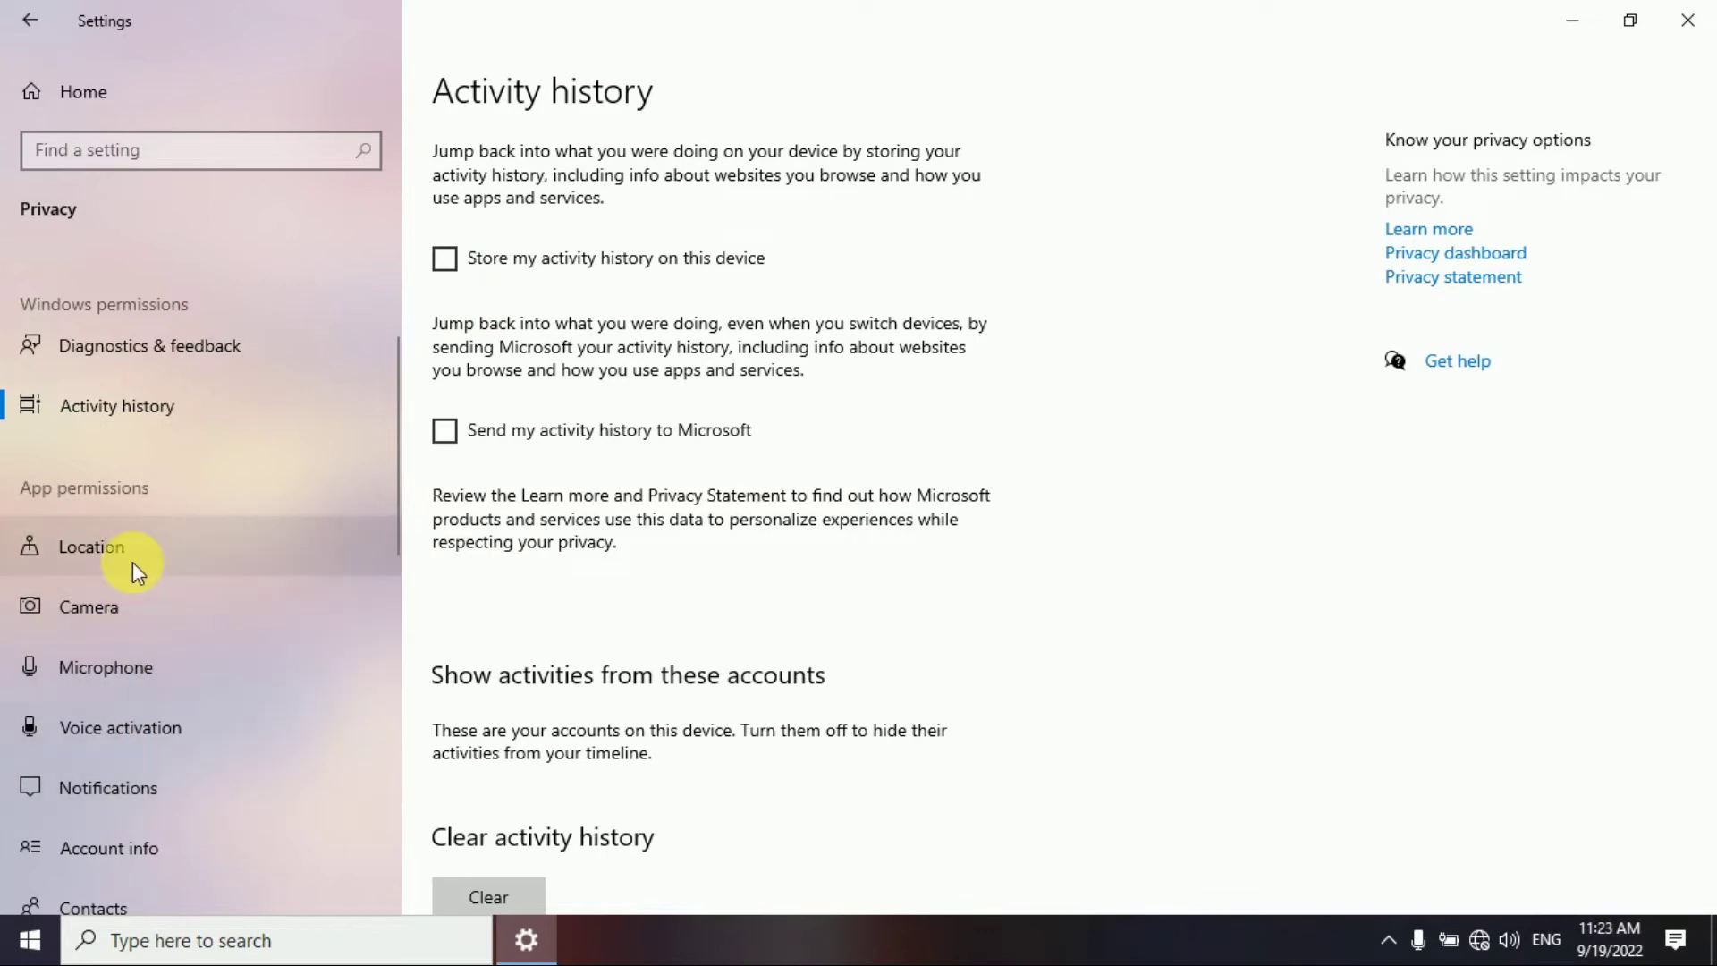
left_click(127, 550)
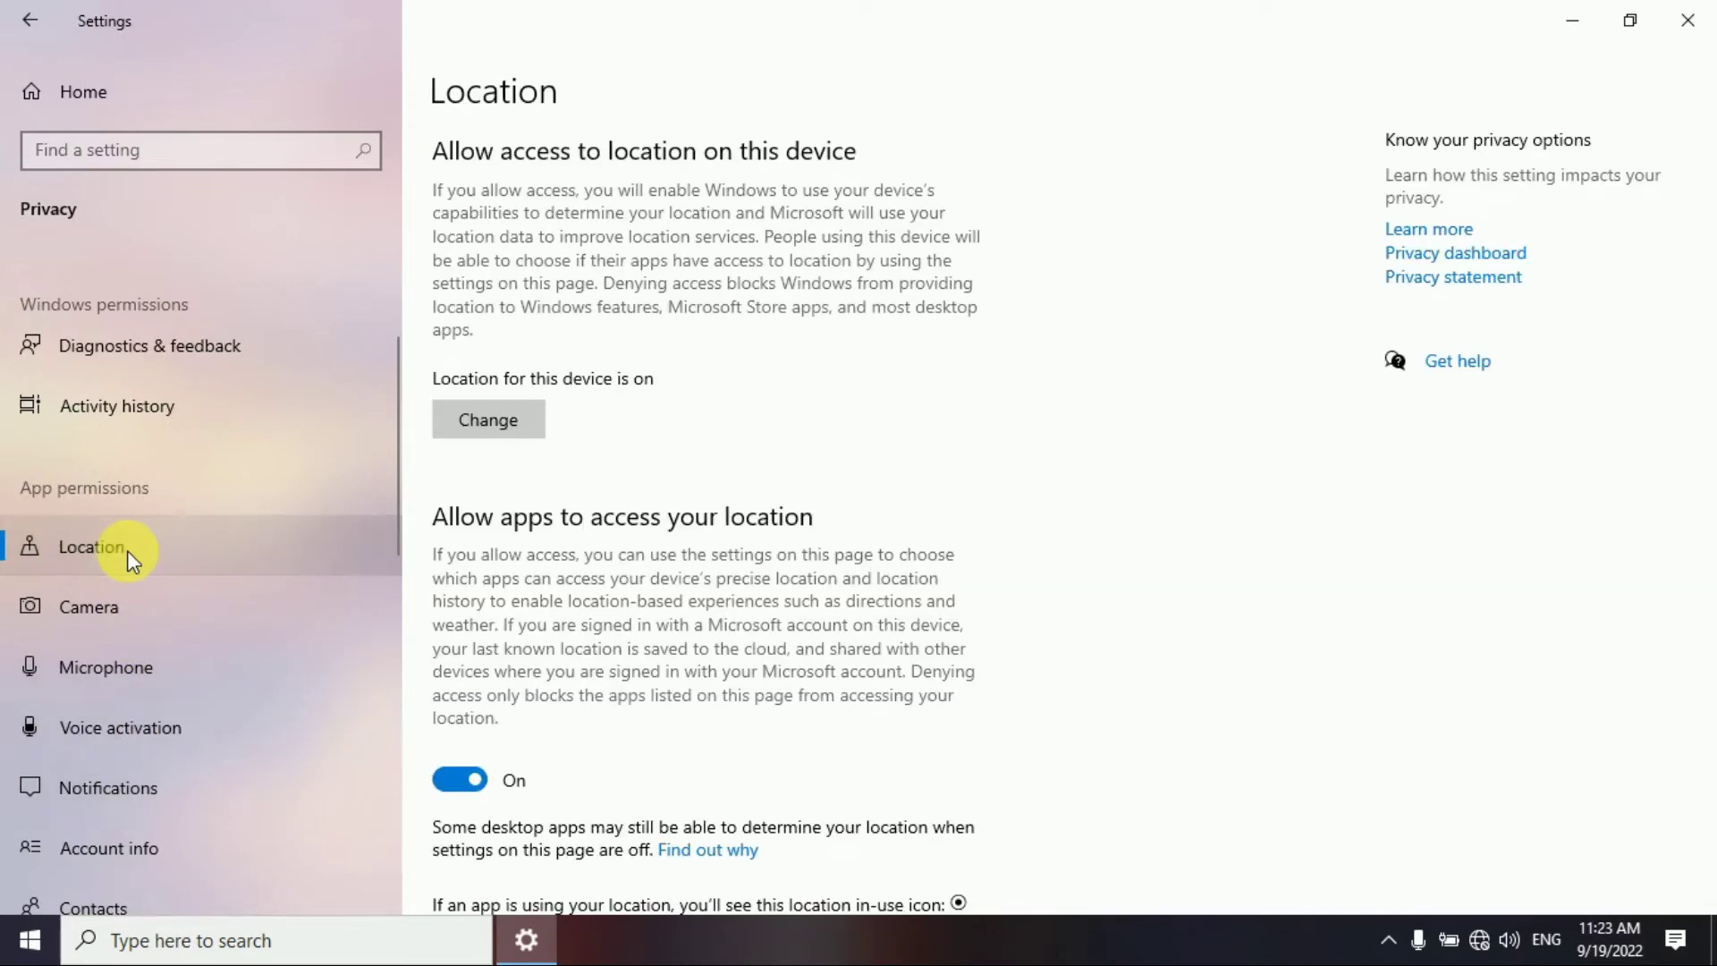
left_click(464, 785)
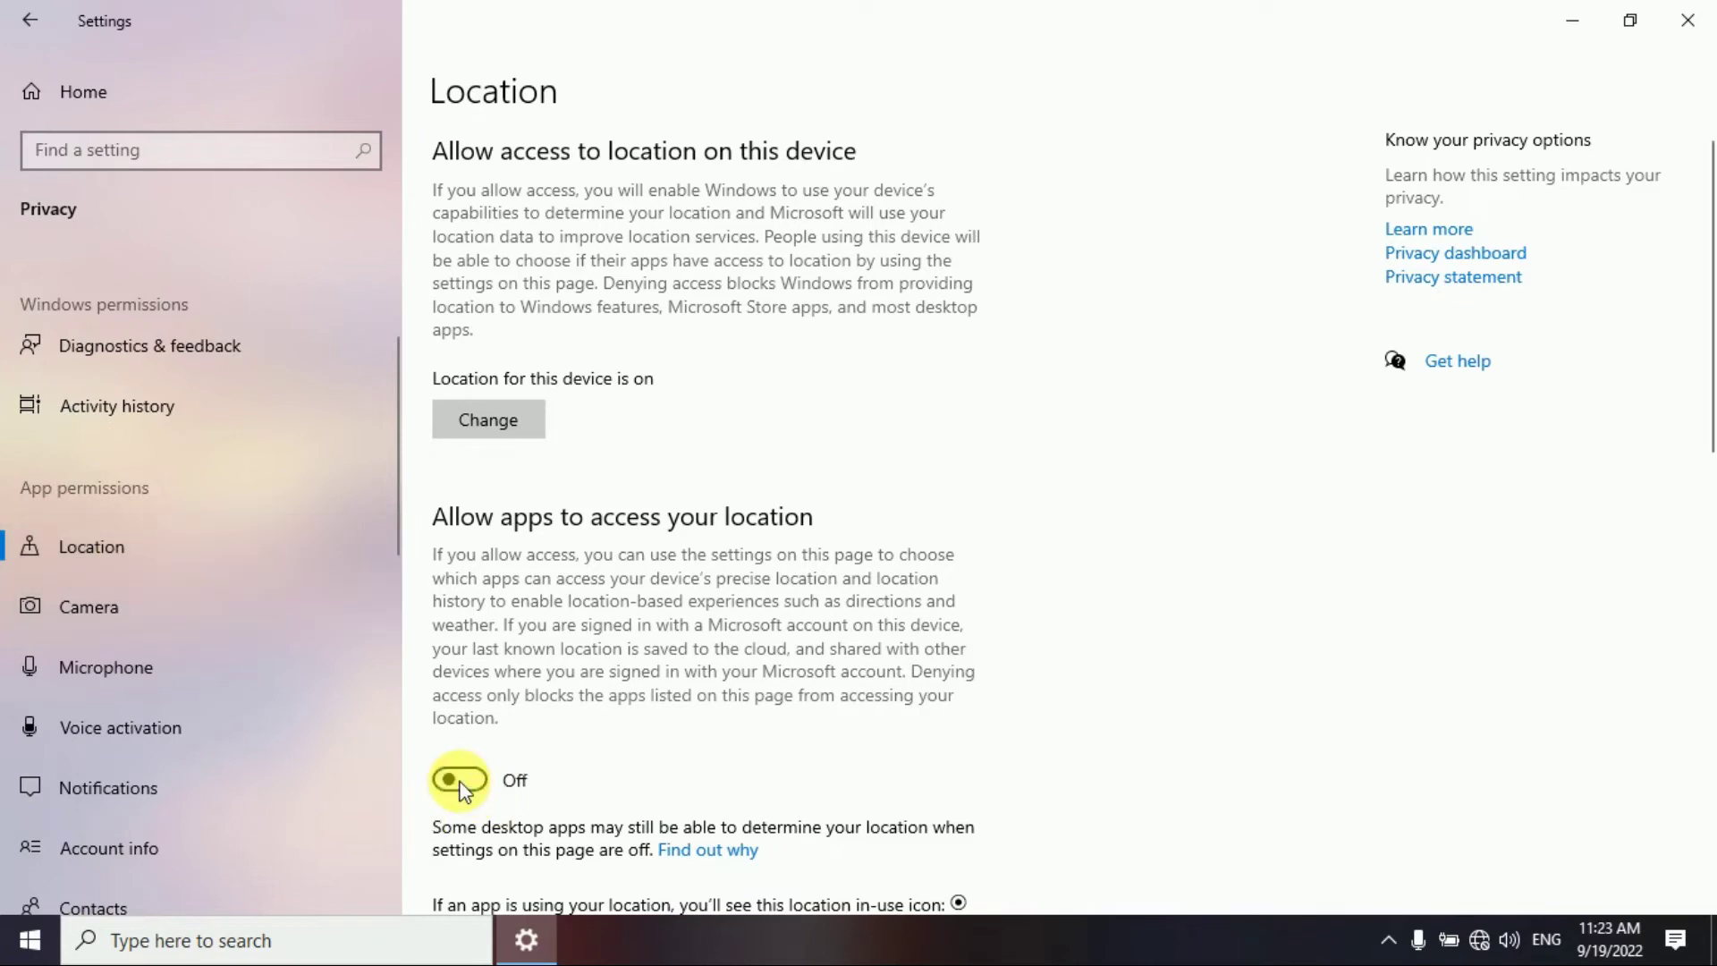
Turn off apps' access to the camera in the Privacy app permissions
left_click(142, 598)
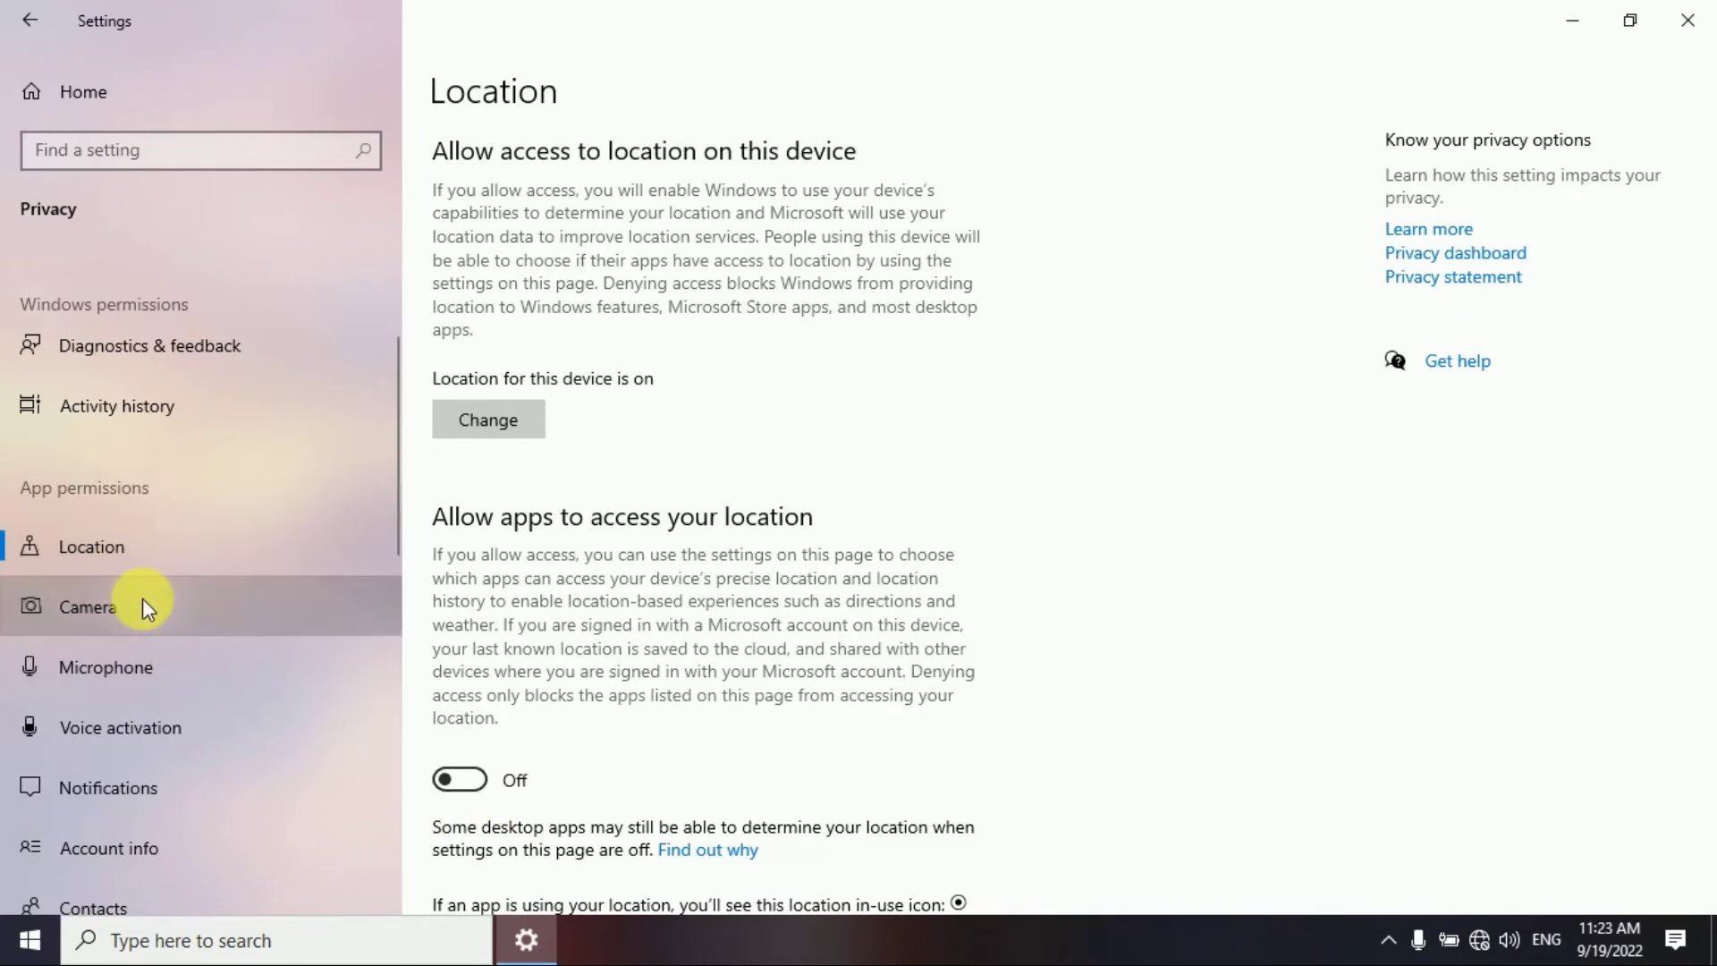
left_click(459, 592)
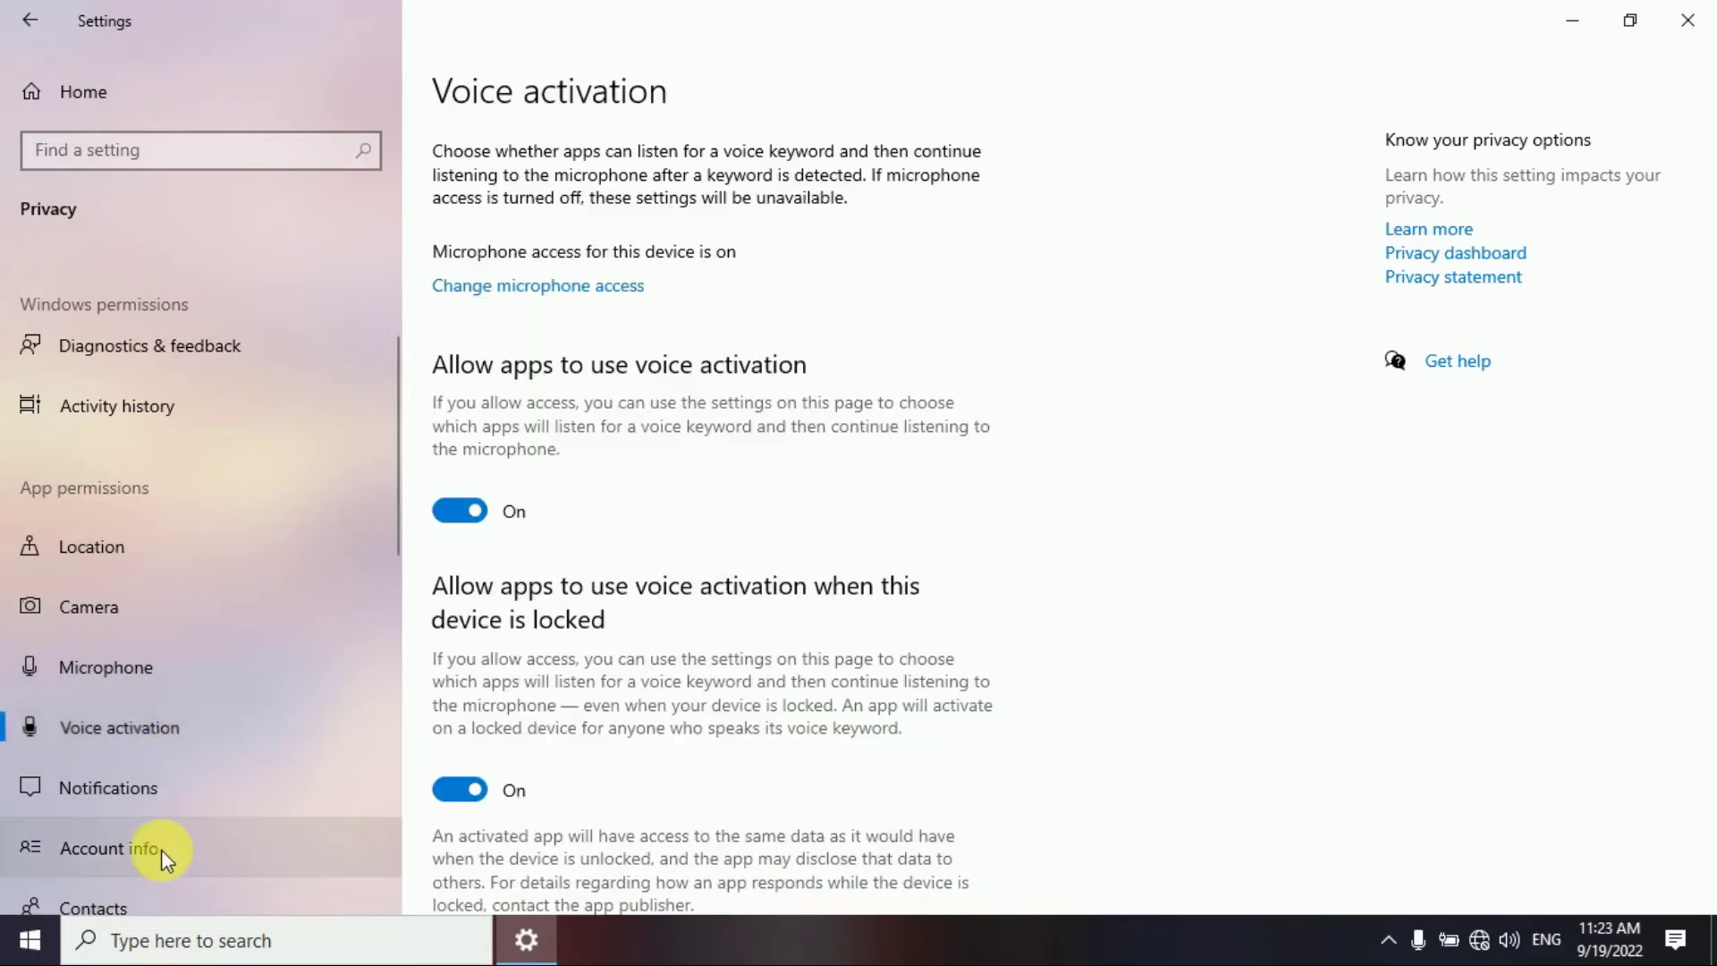
Turn off apps' access to the account info and to the contacts in the Privacy app permissions
left_click(159, 850)
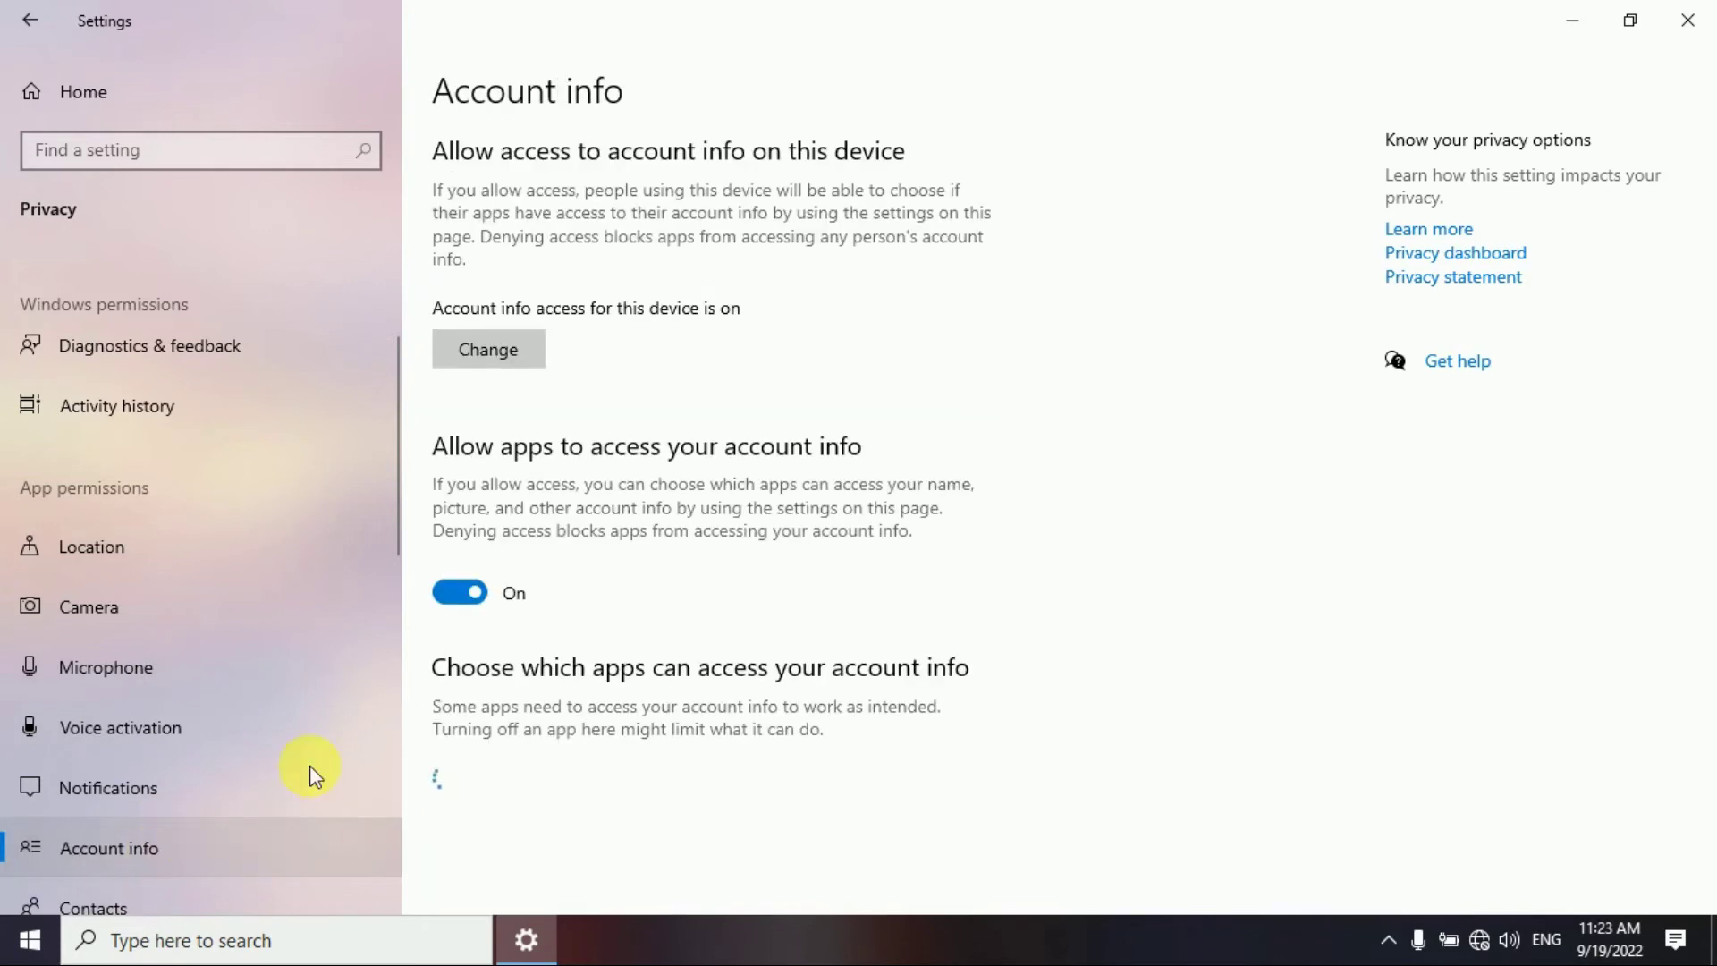
left_click(461, 594)
scroll(207, 721, "down", 5)
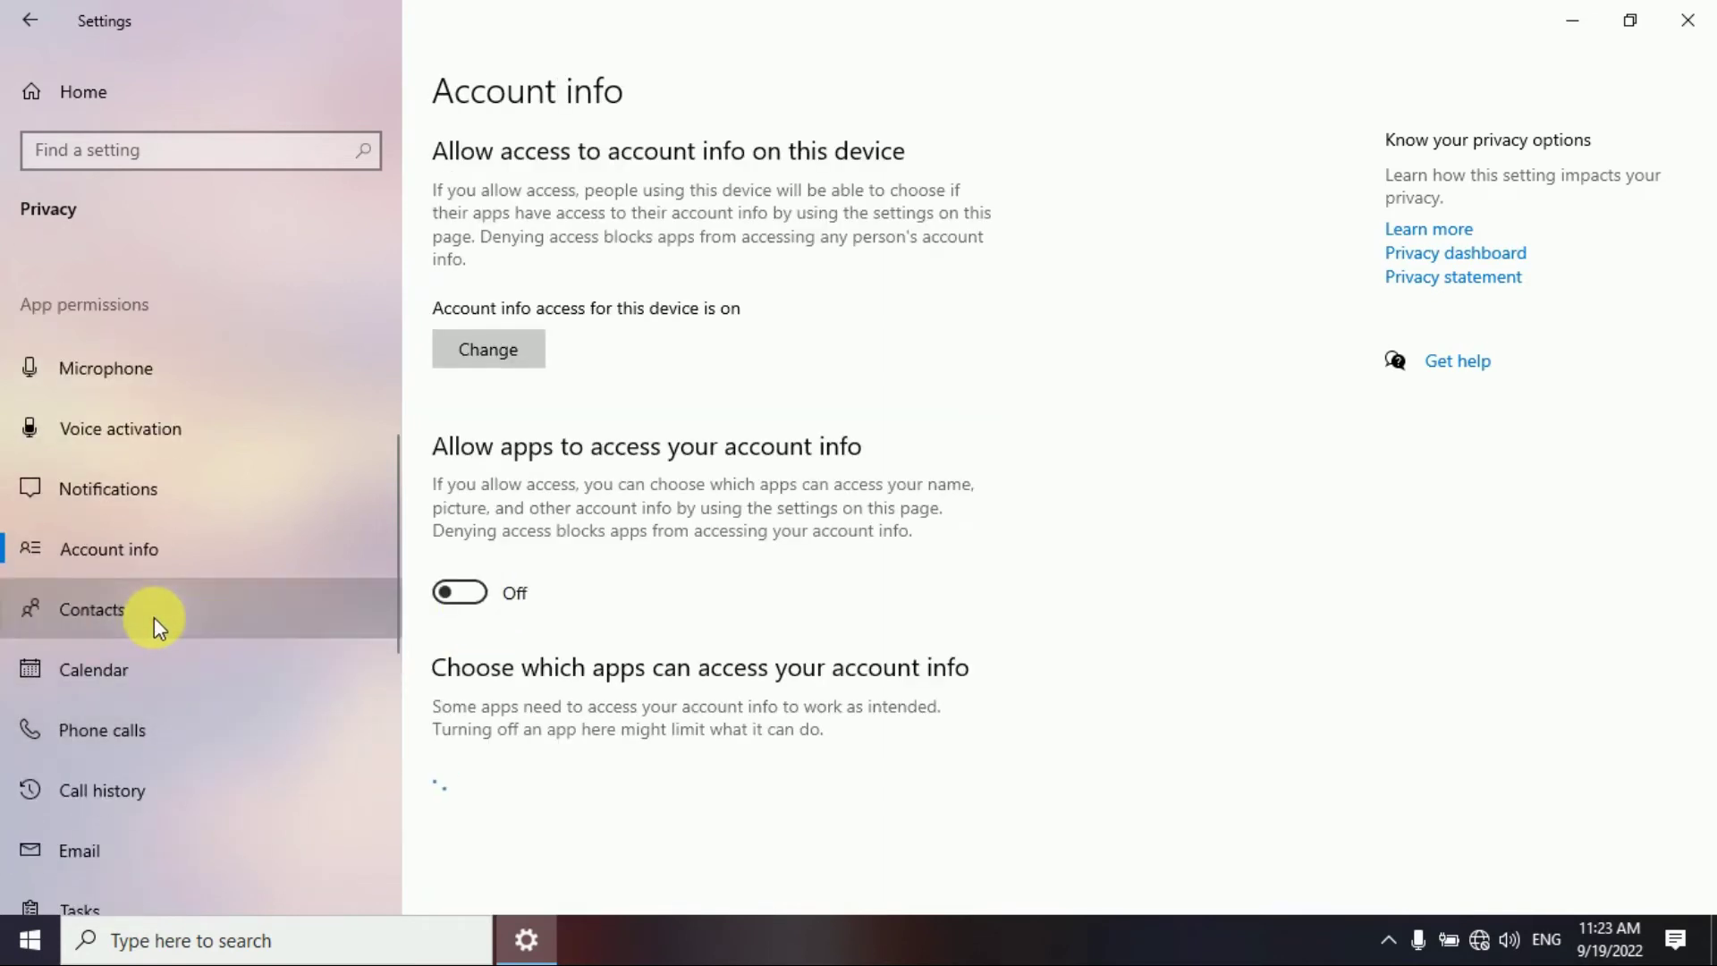
left_click(154, 617)
left_click(474, 568)
Turn off apps' access to the calendar and stop apps from making phone calls
left_click(147, 662)
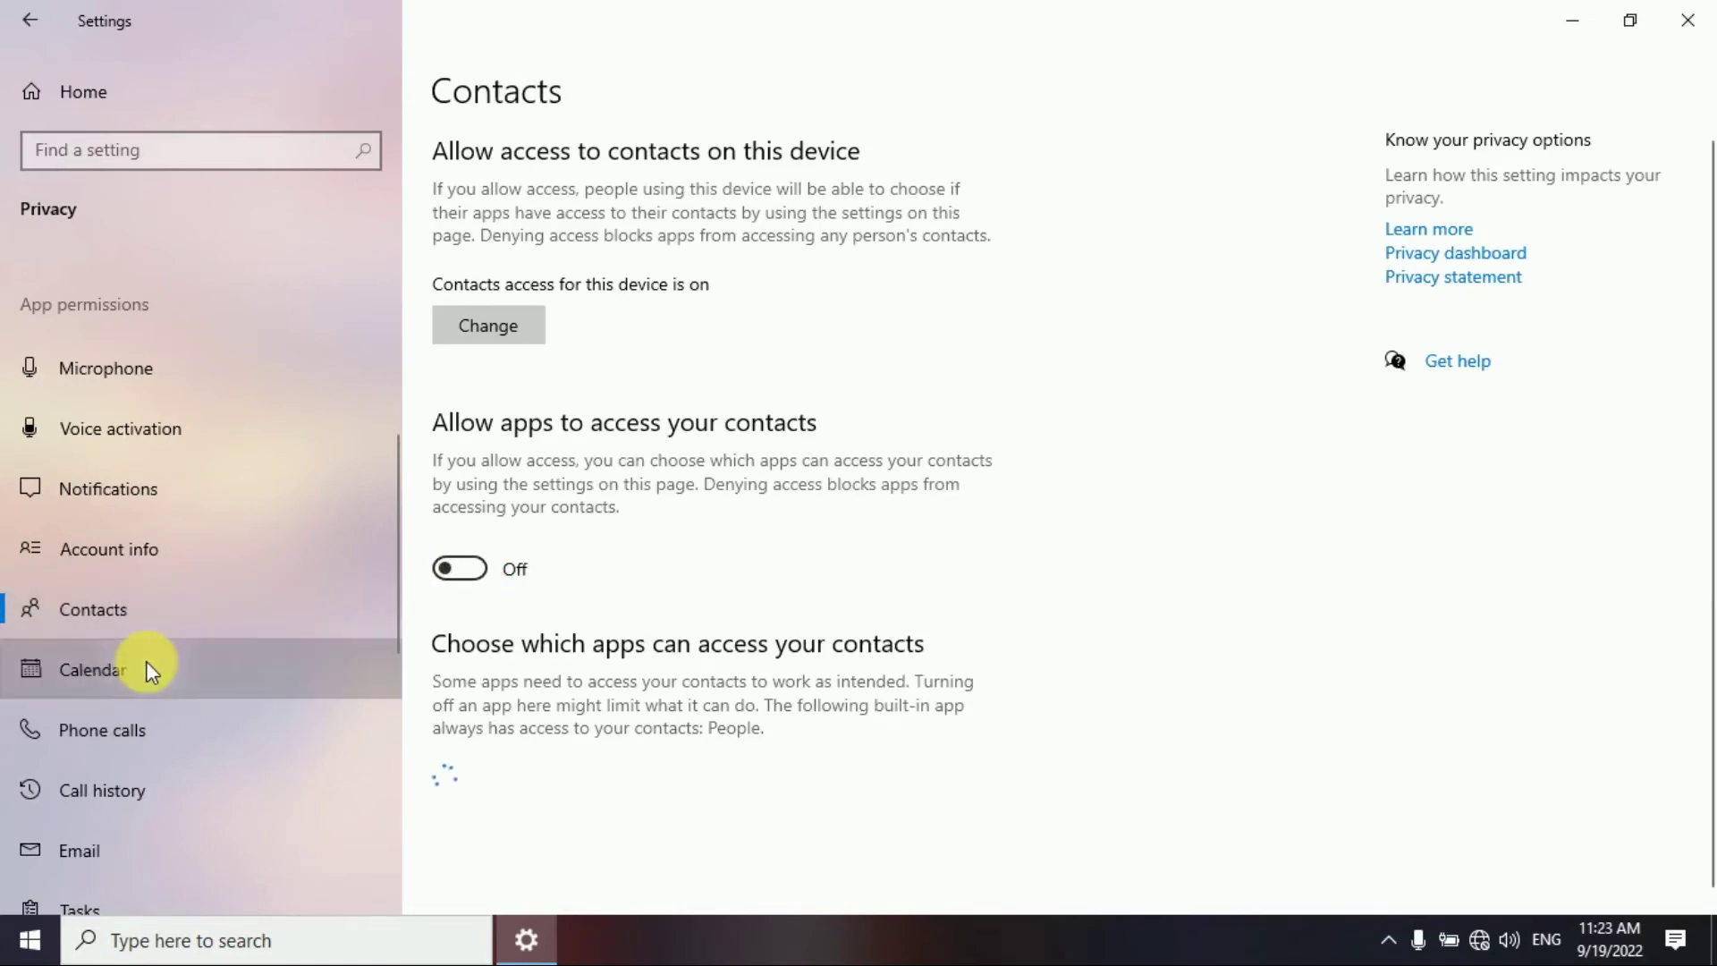
left_click(462, 569)
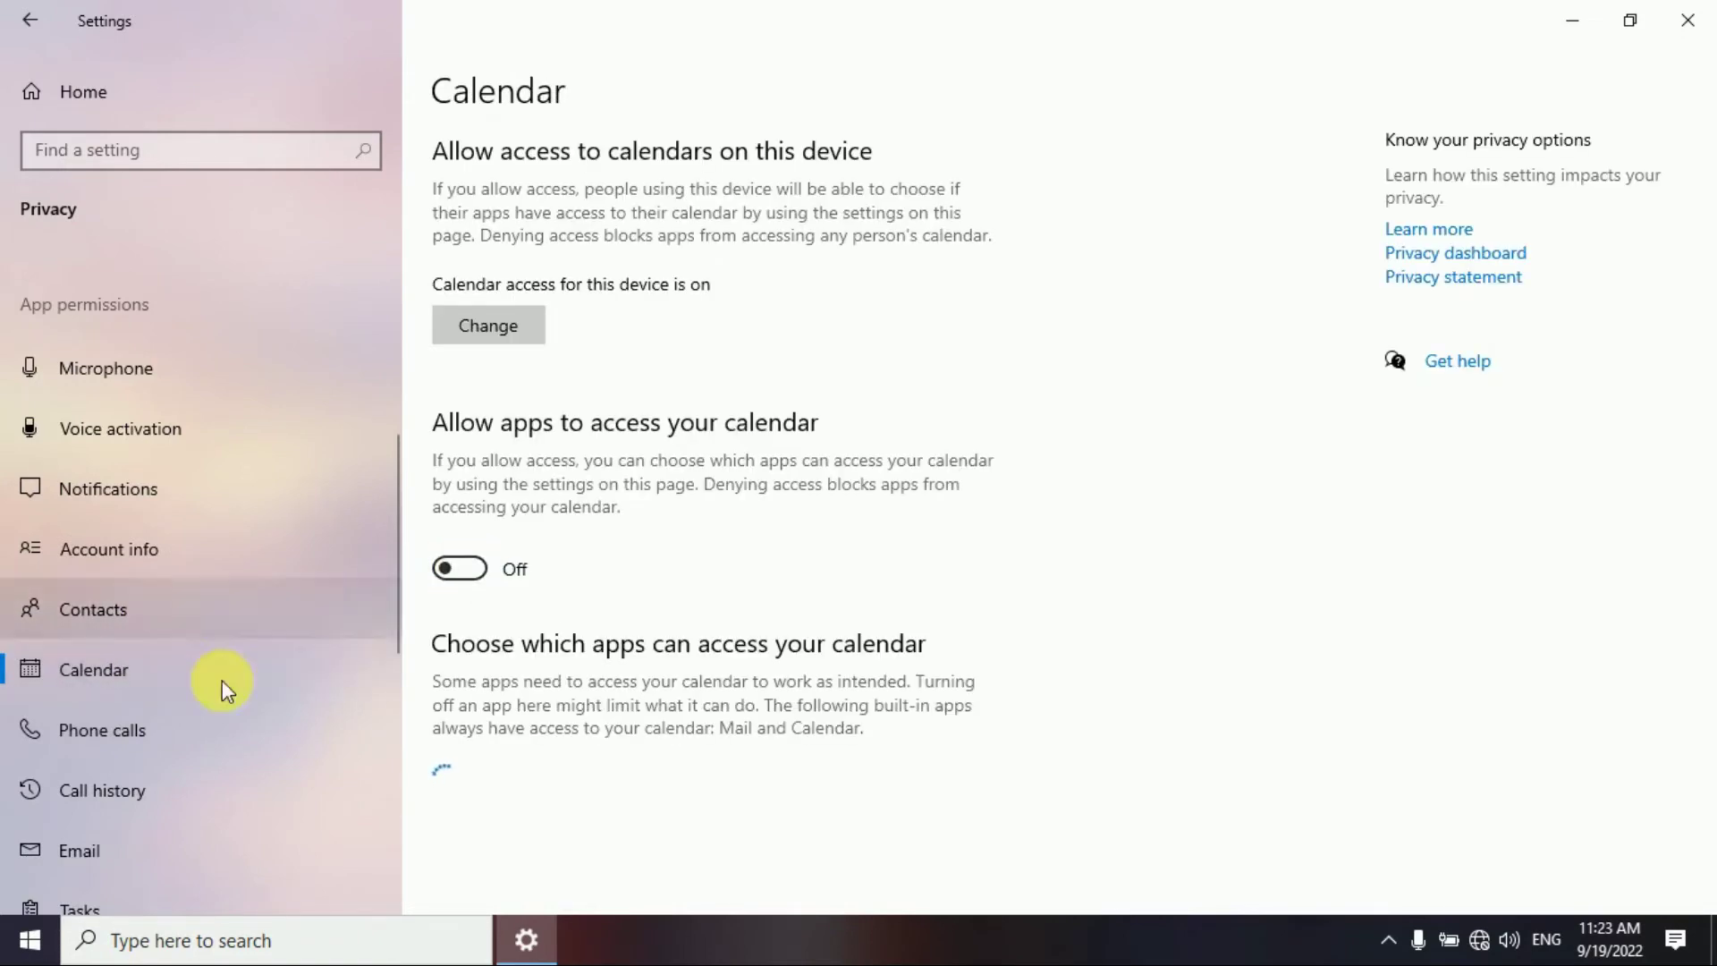
left_click(142, 726)
left_click(481, 665)
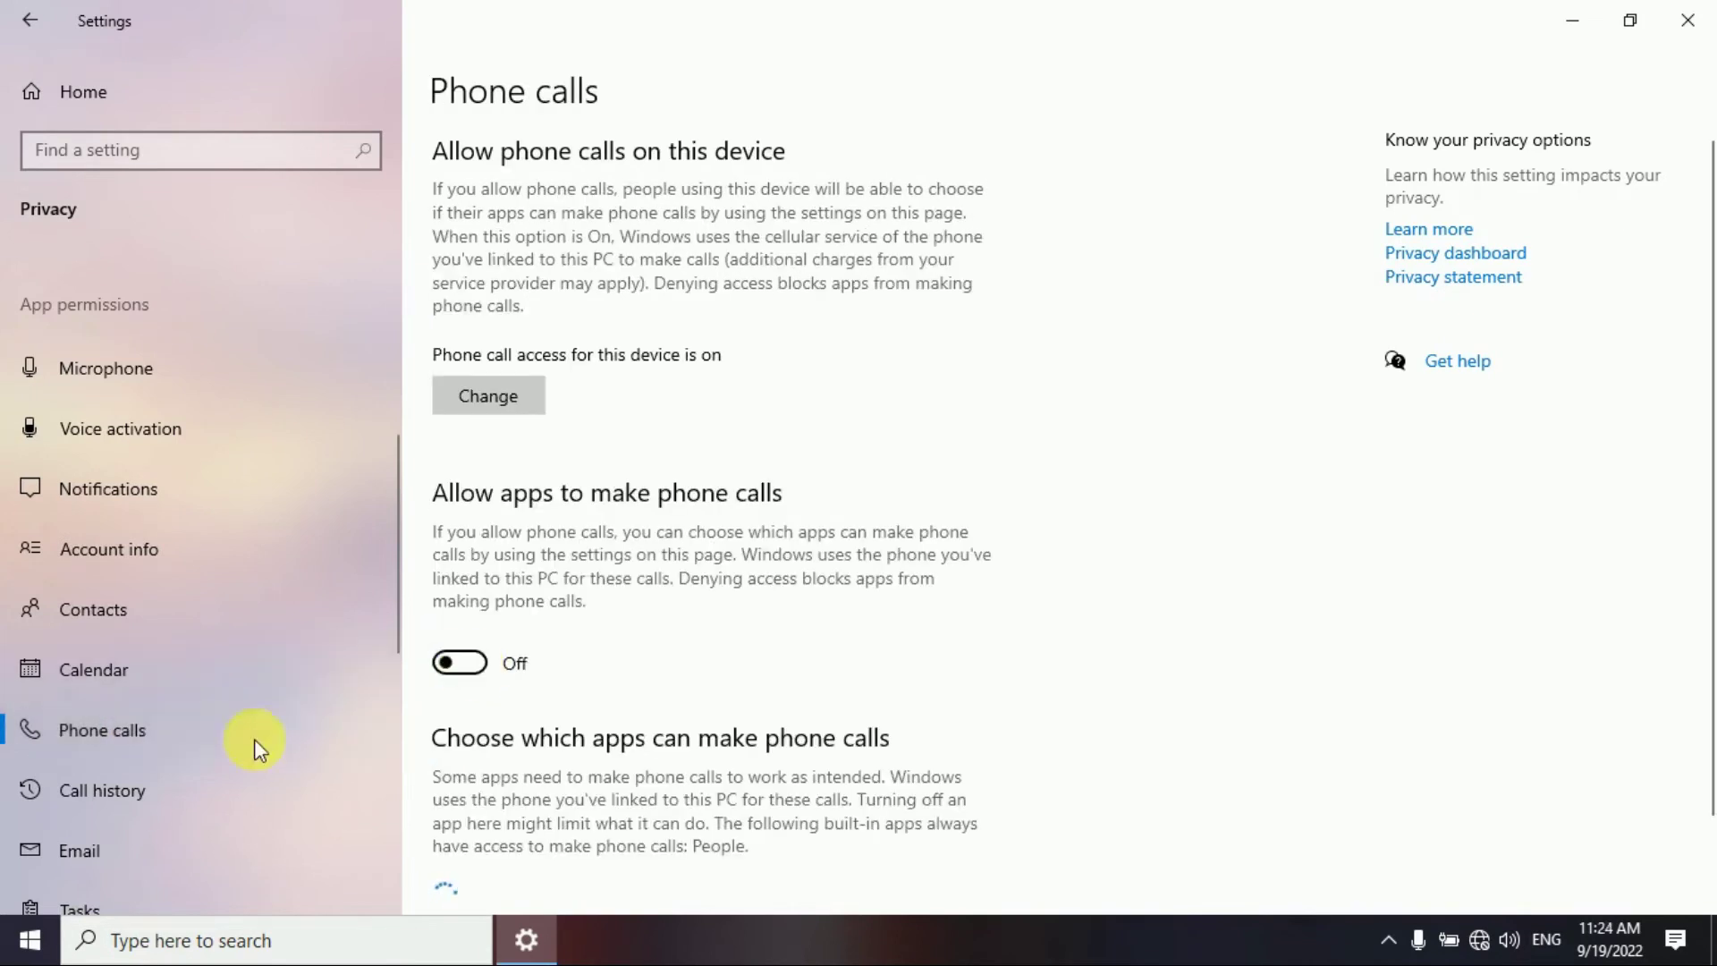
Turn off apps' access to the call history and to email
scroll(257, 748, "down", 3)
left_click(147, 593)
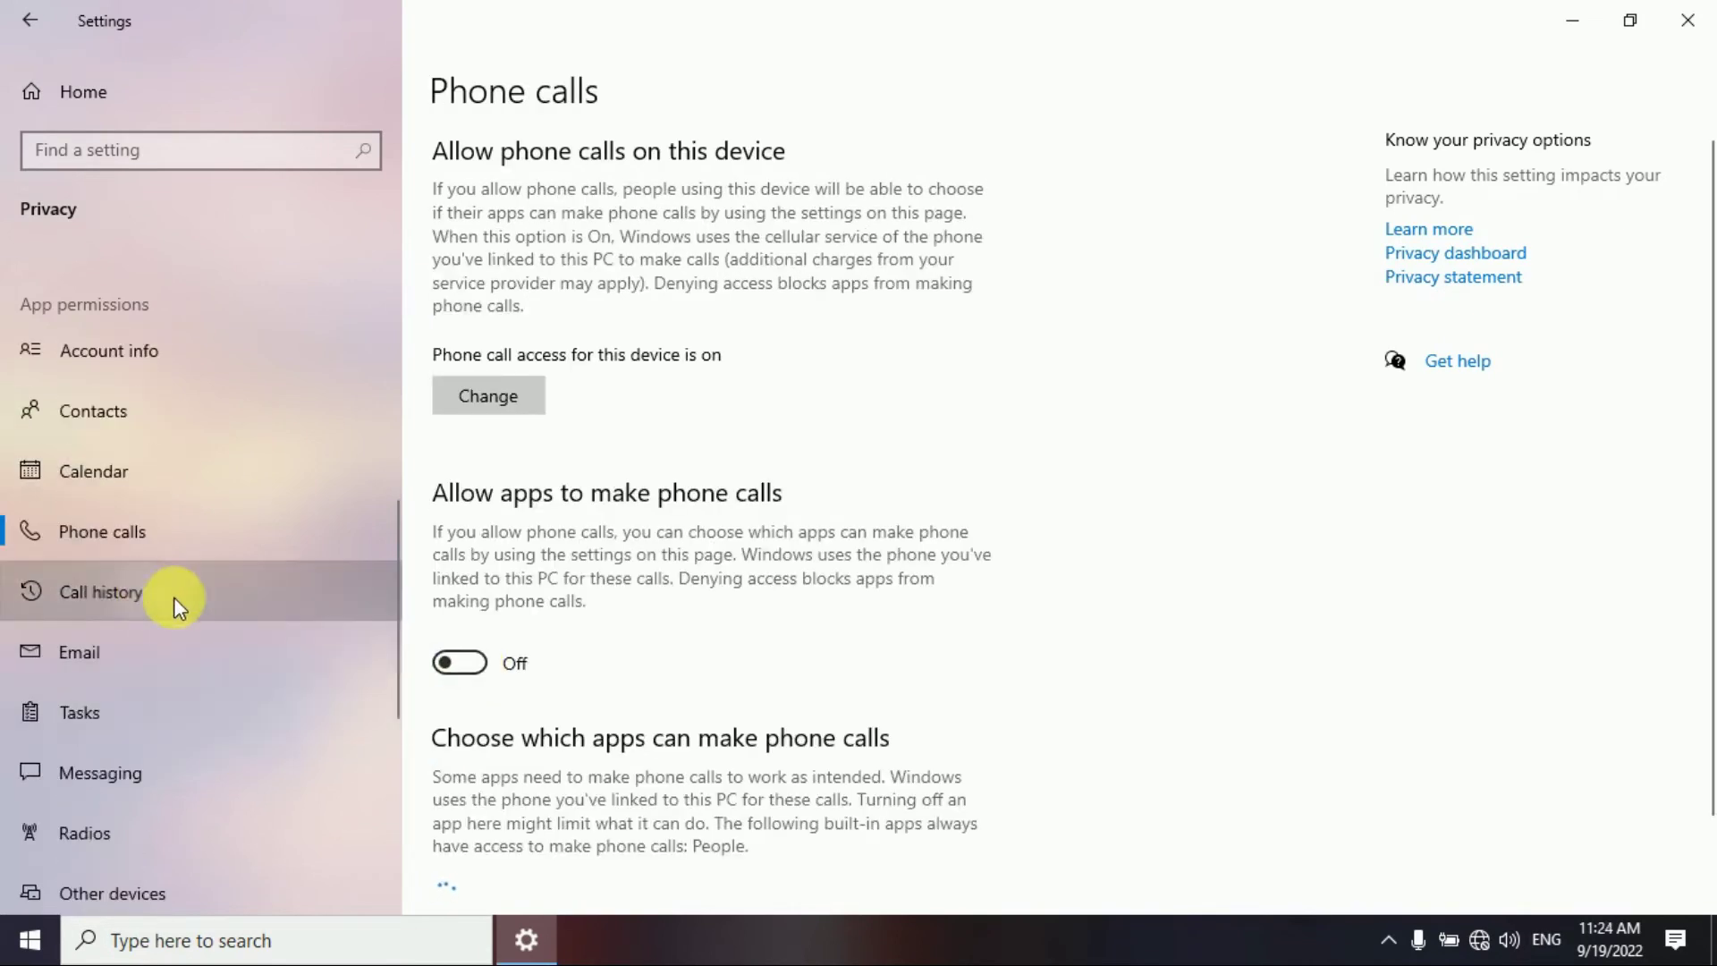
left_click(456, 598)
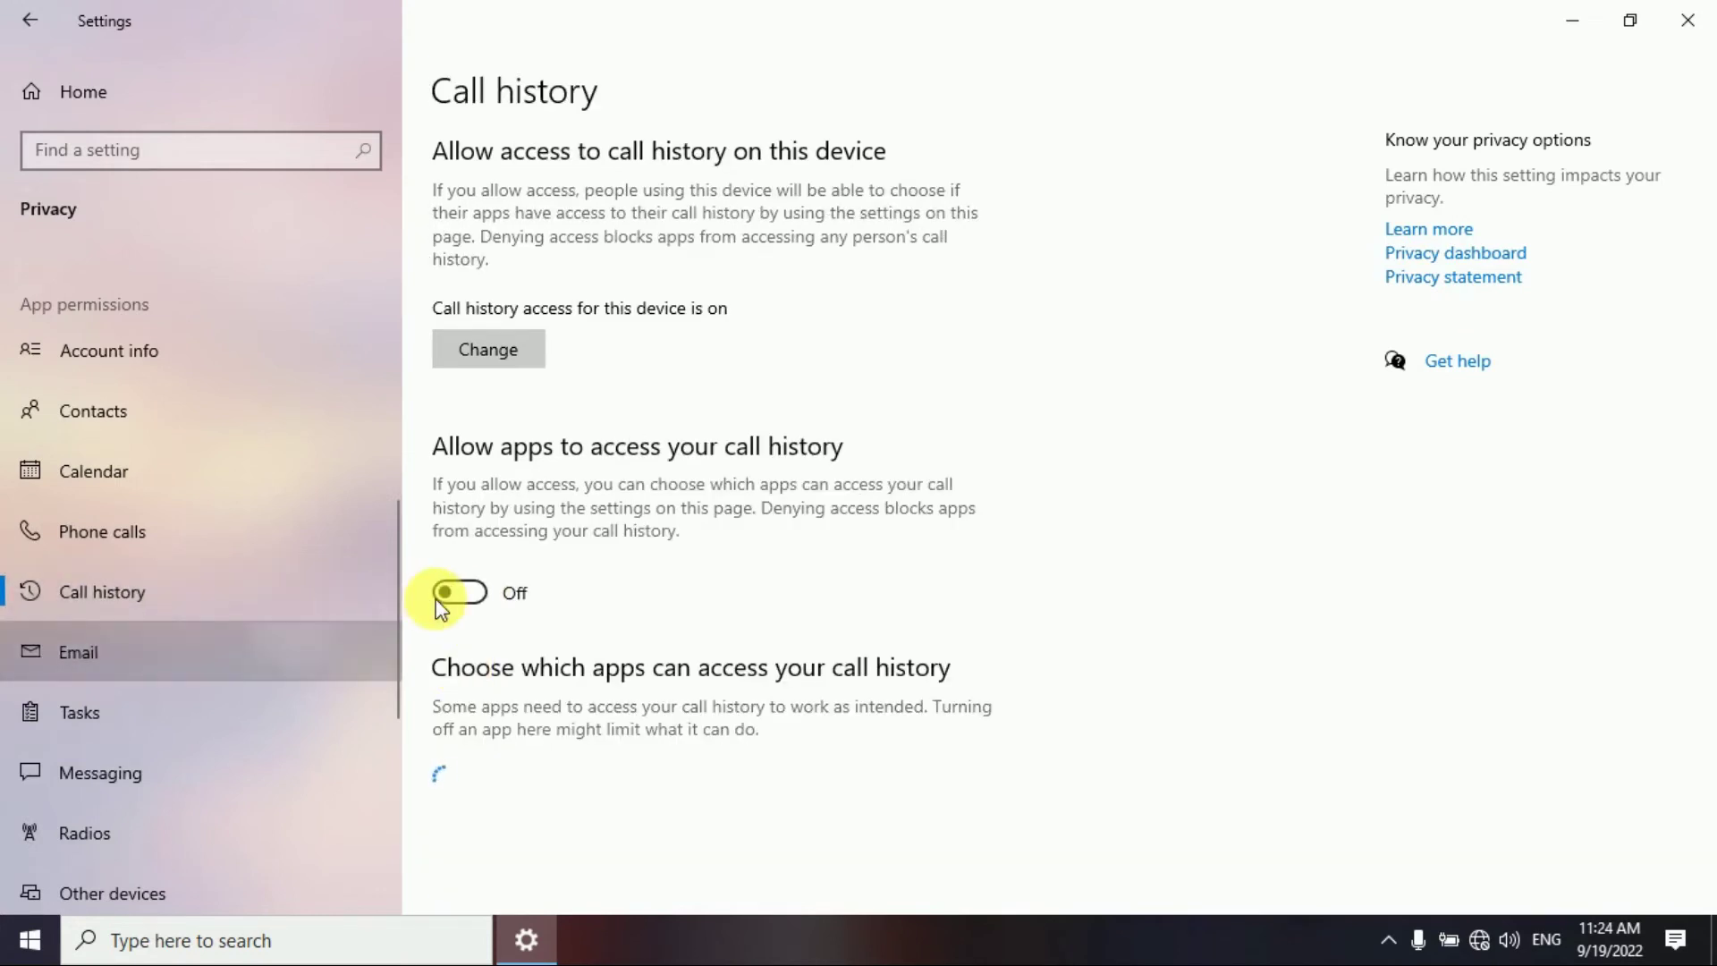
left_click(461, 569)
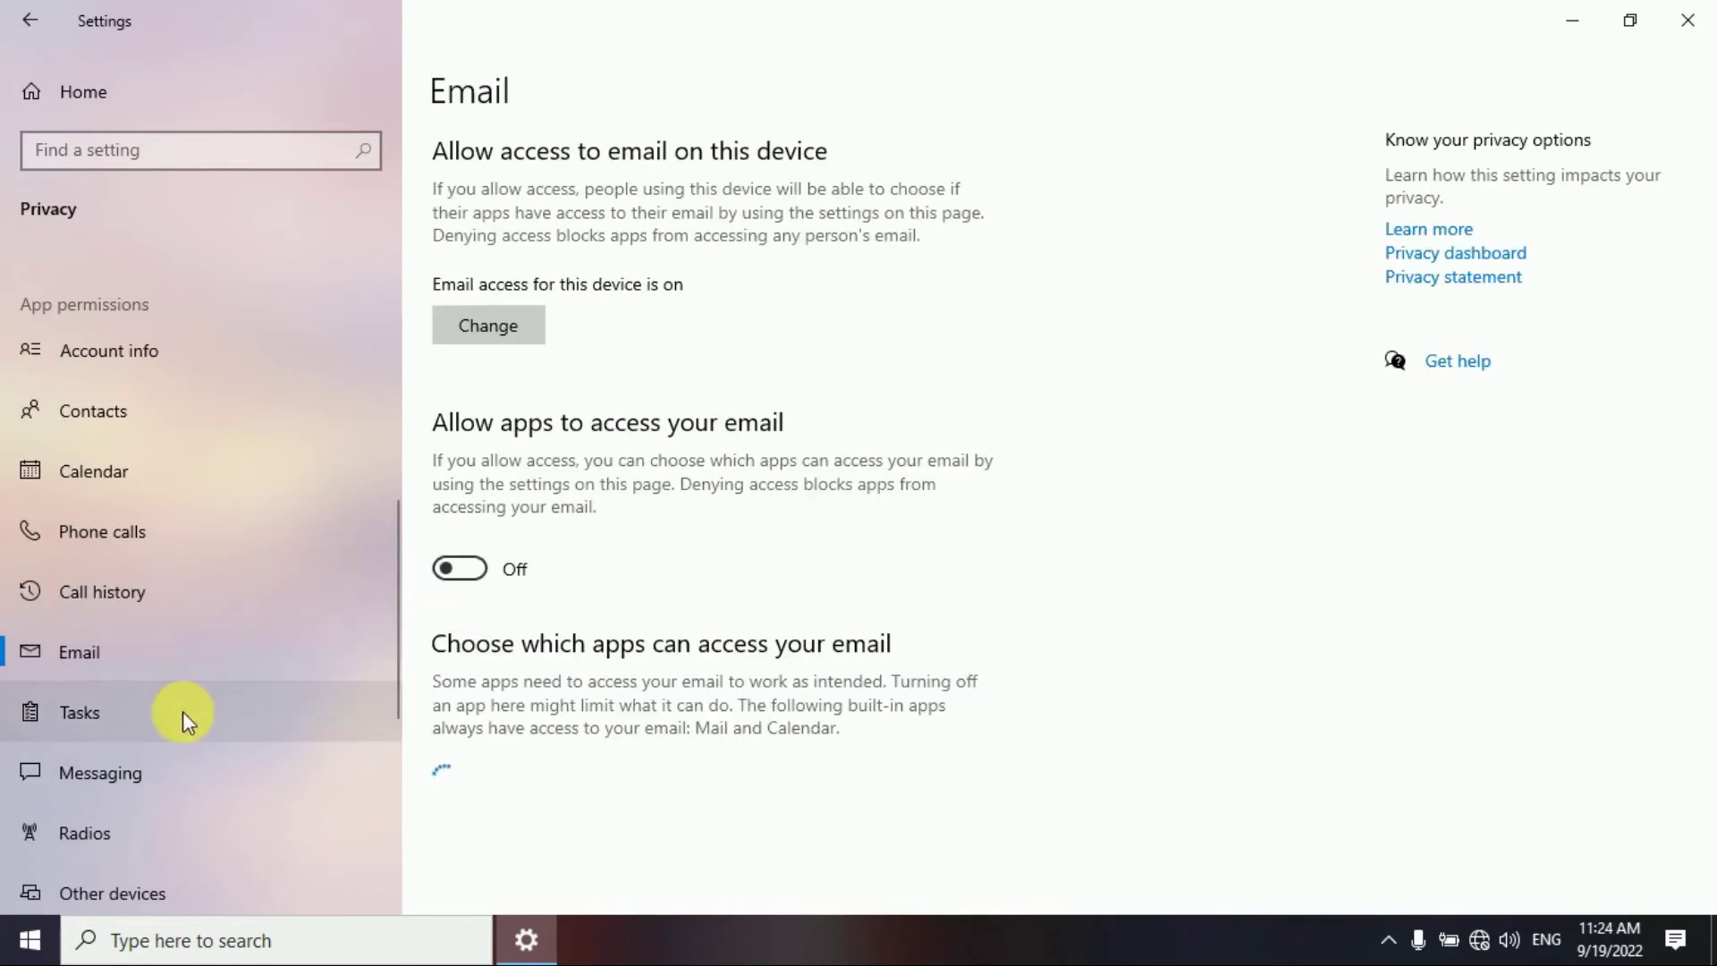
Turn off apps' access to tasks and stop apps from reading or sending messages
left_click(458, 569)
left_click(143, 771)
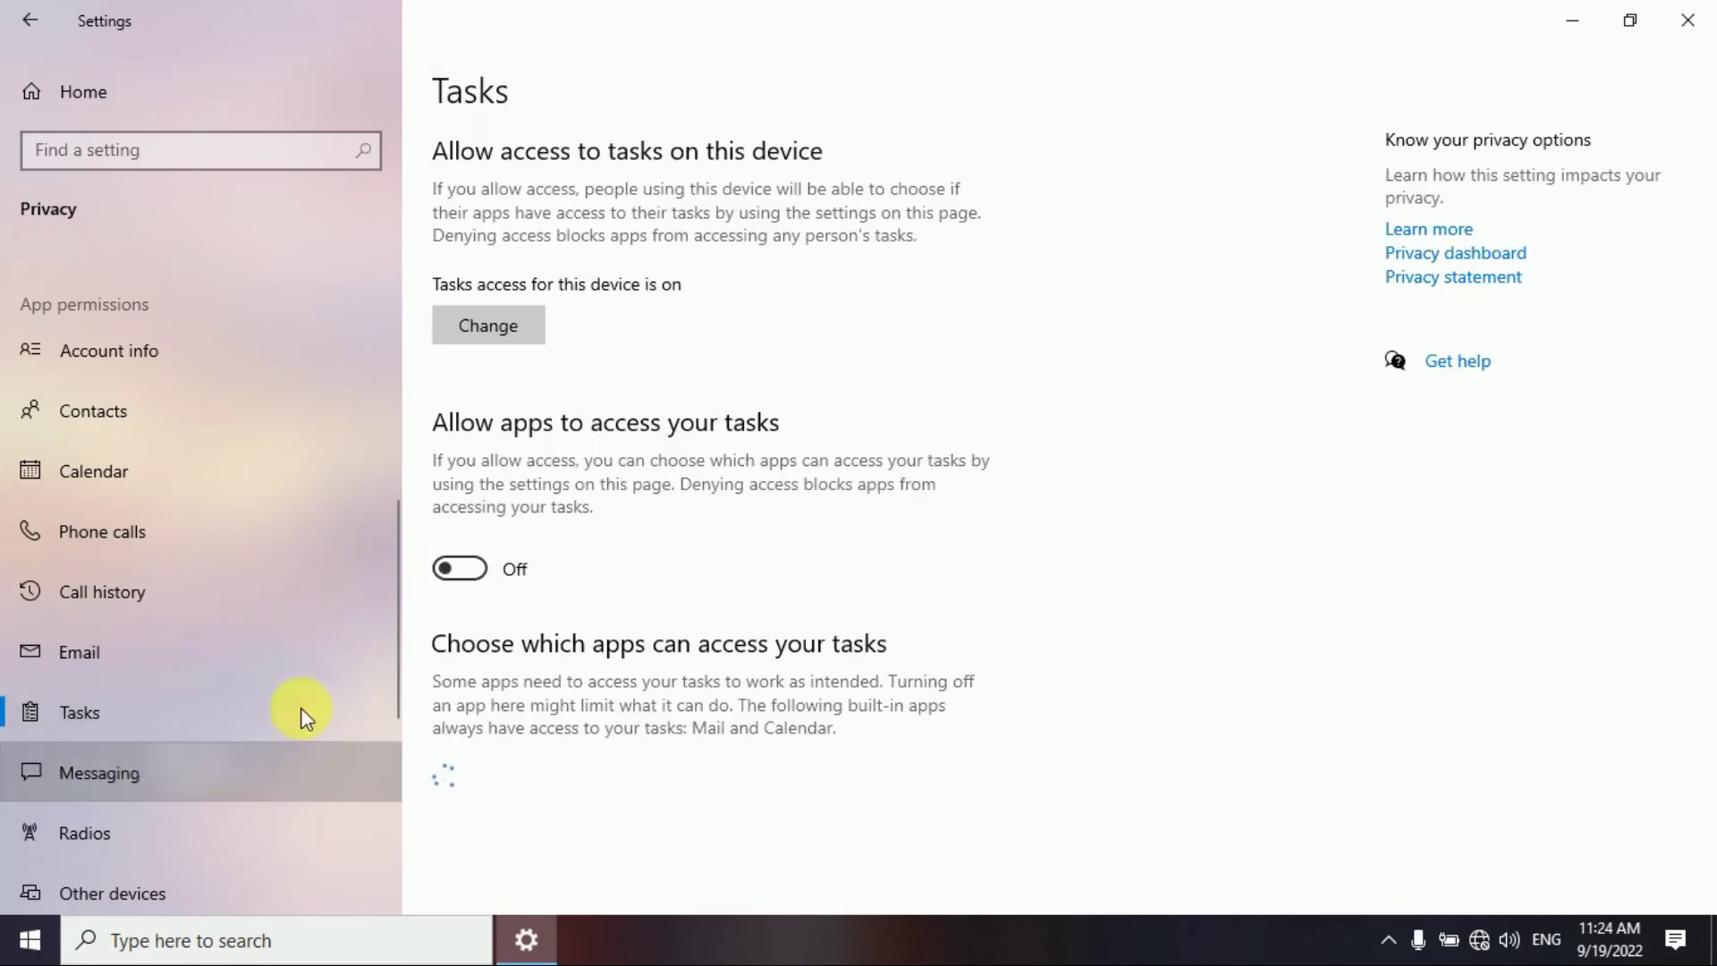
left_click(459, 590)
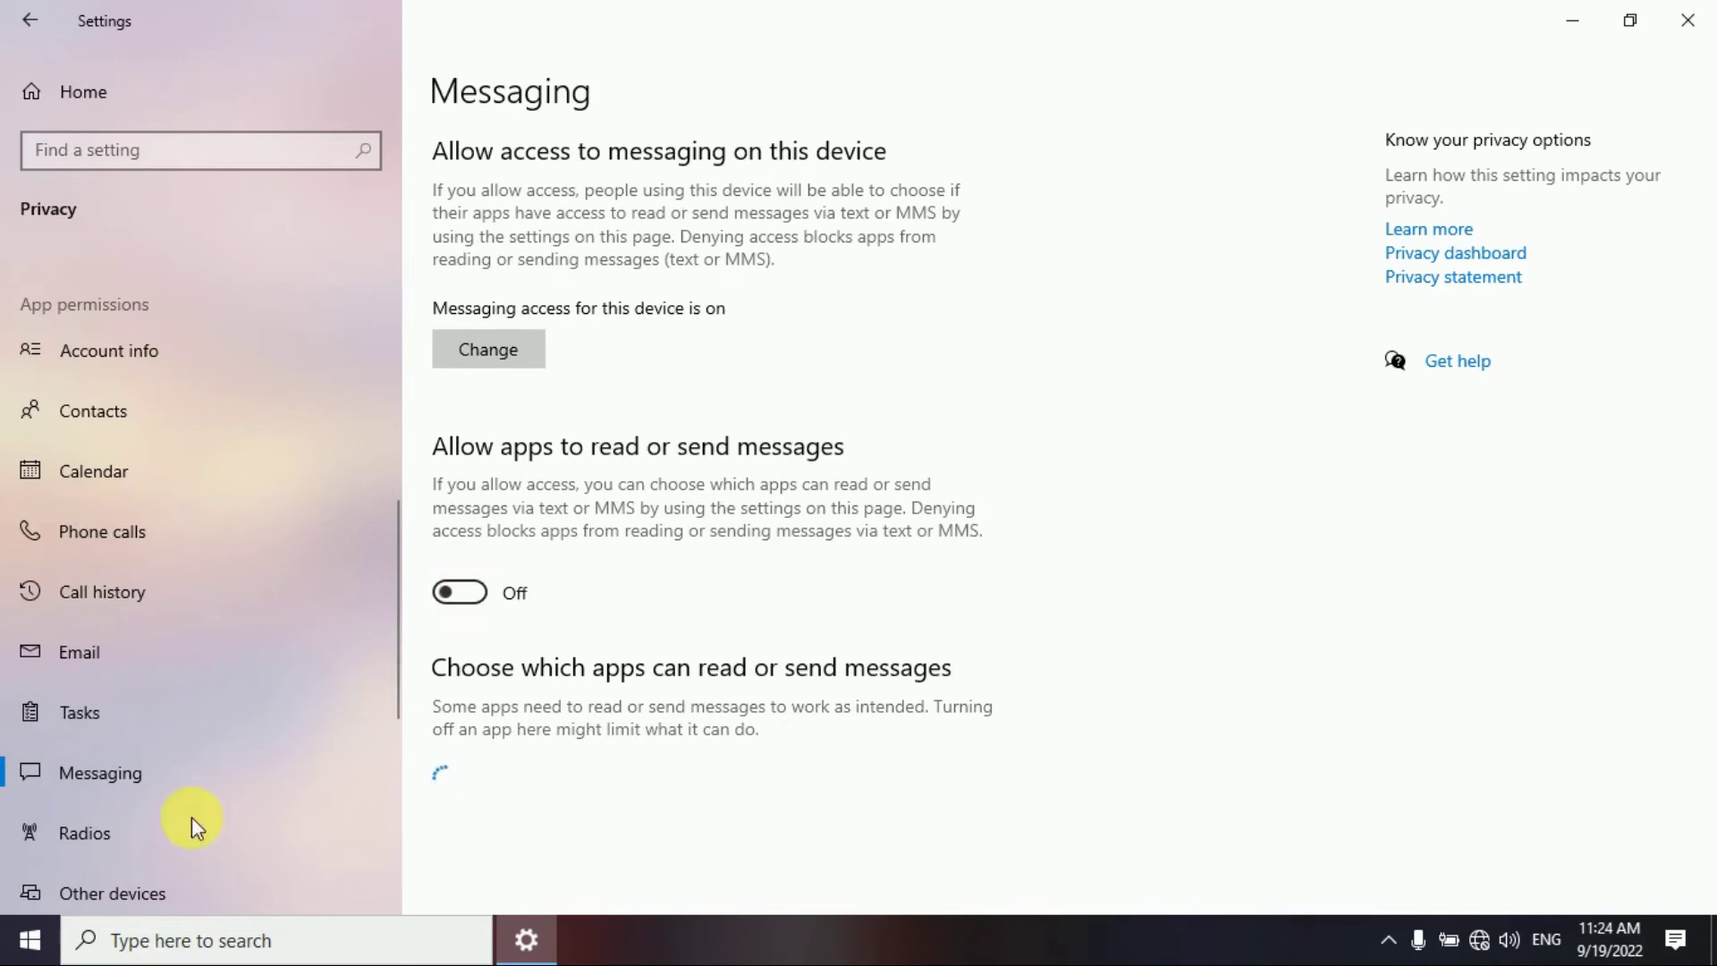
Stop apps from controlling device radios and turn off their access to diagnostic info about other apps
left_click(154, 830)
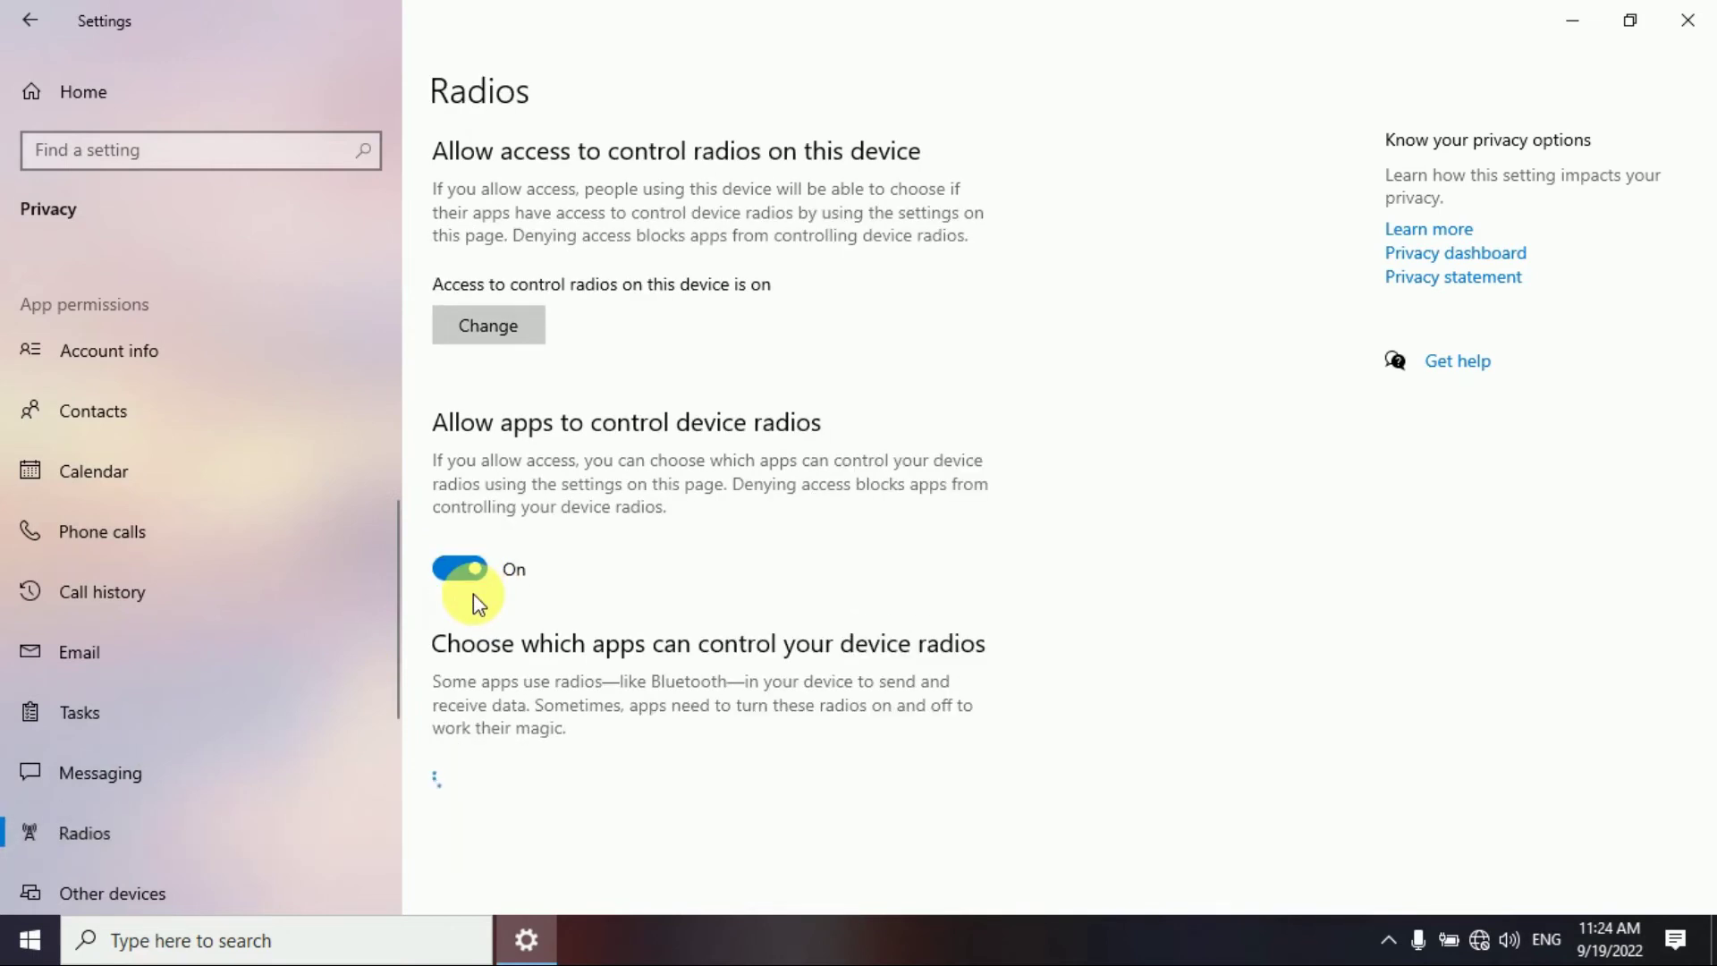
left_click(459, 569)
scroll(253, 743, "down", 5)
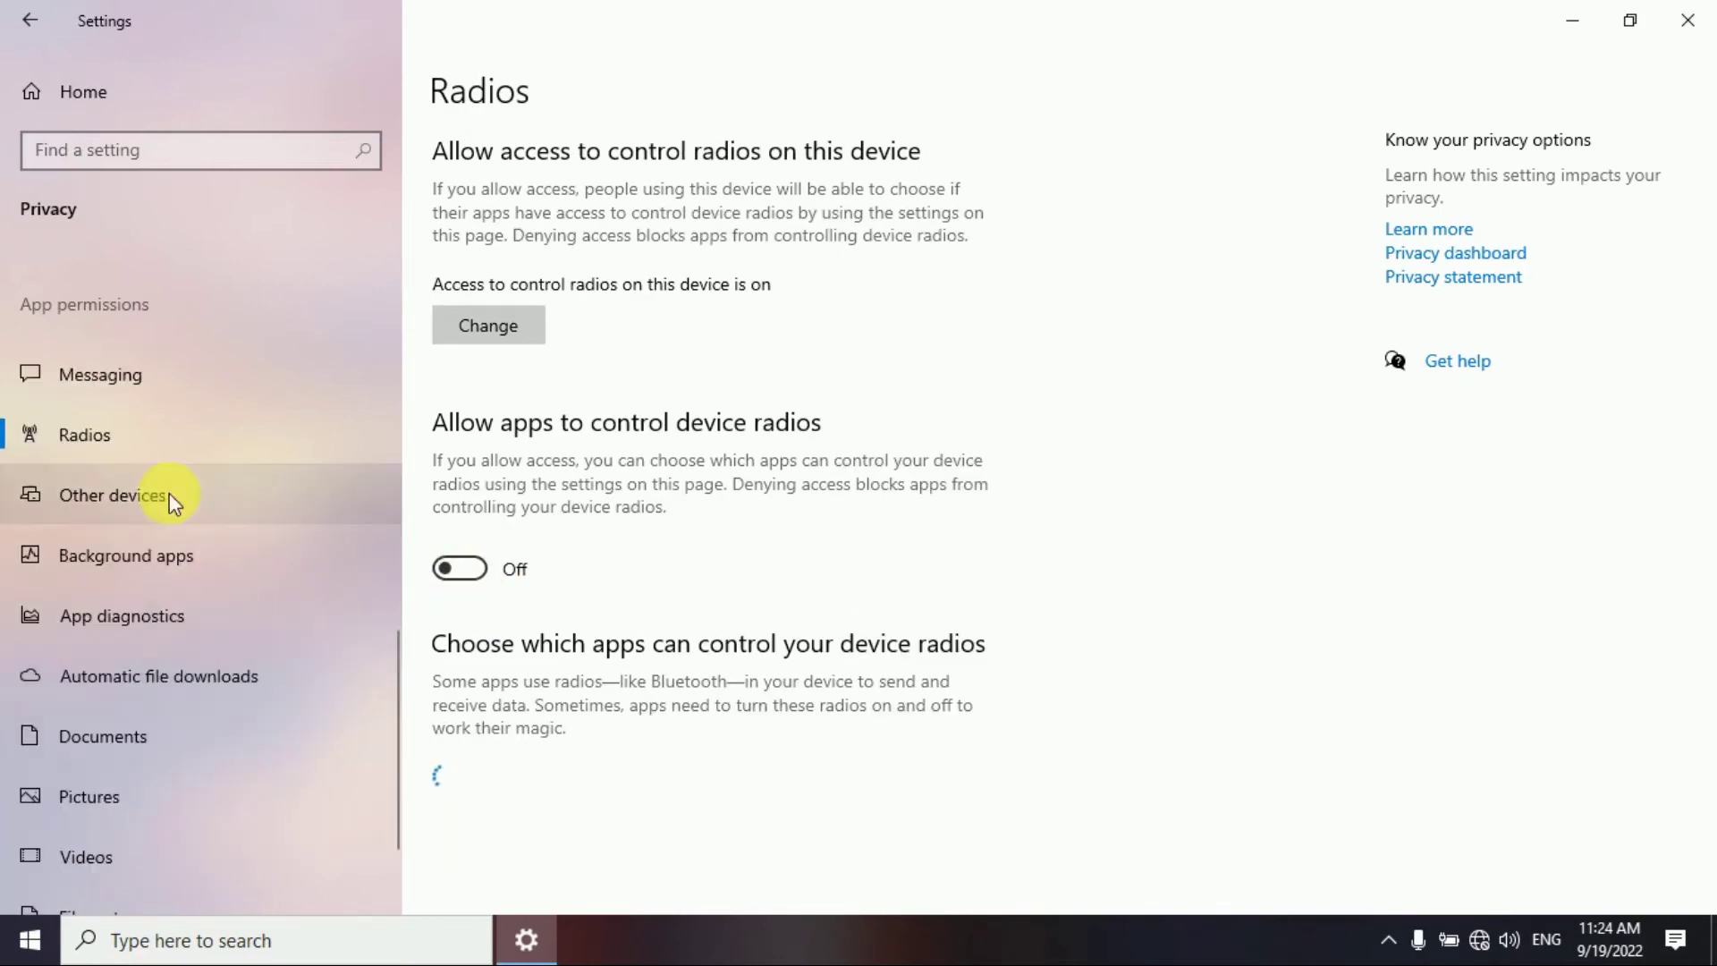
left_click(142, 615)
left_click(483, 650)
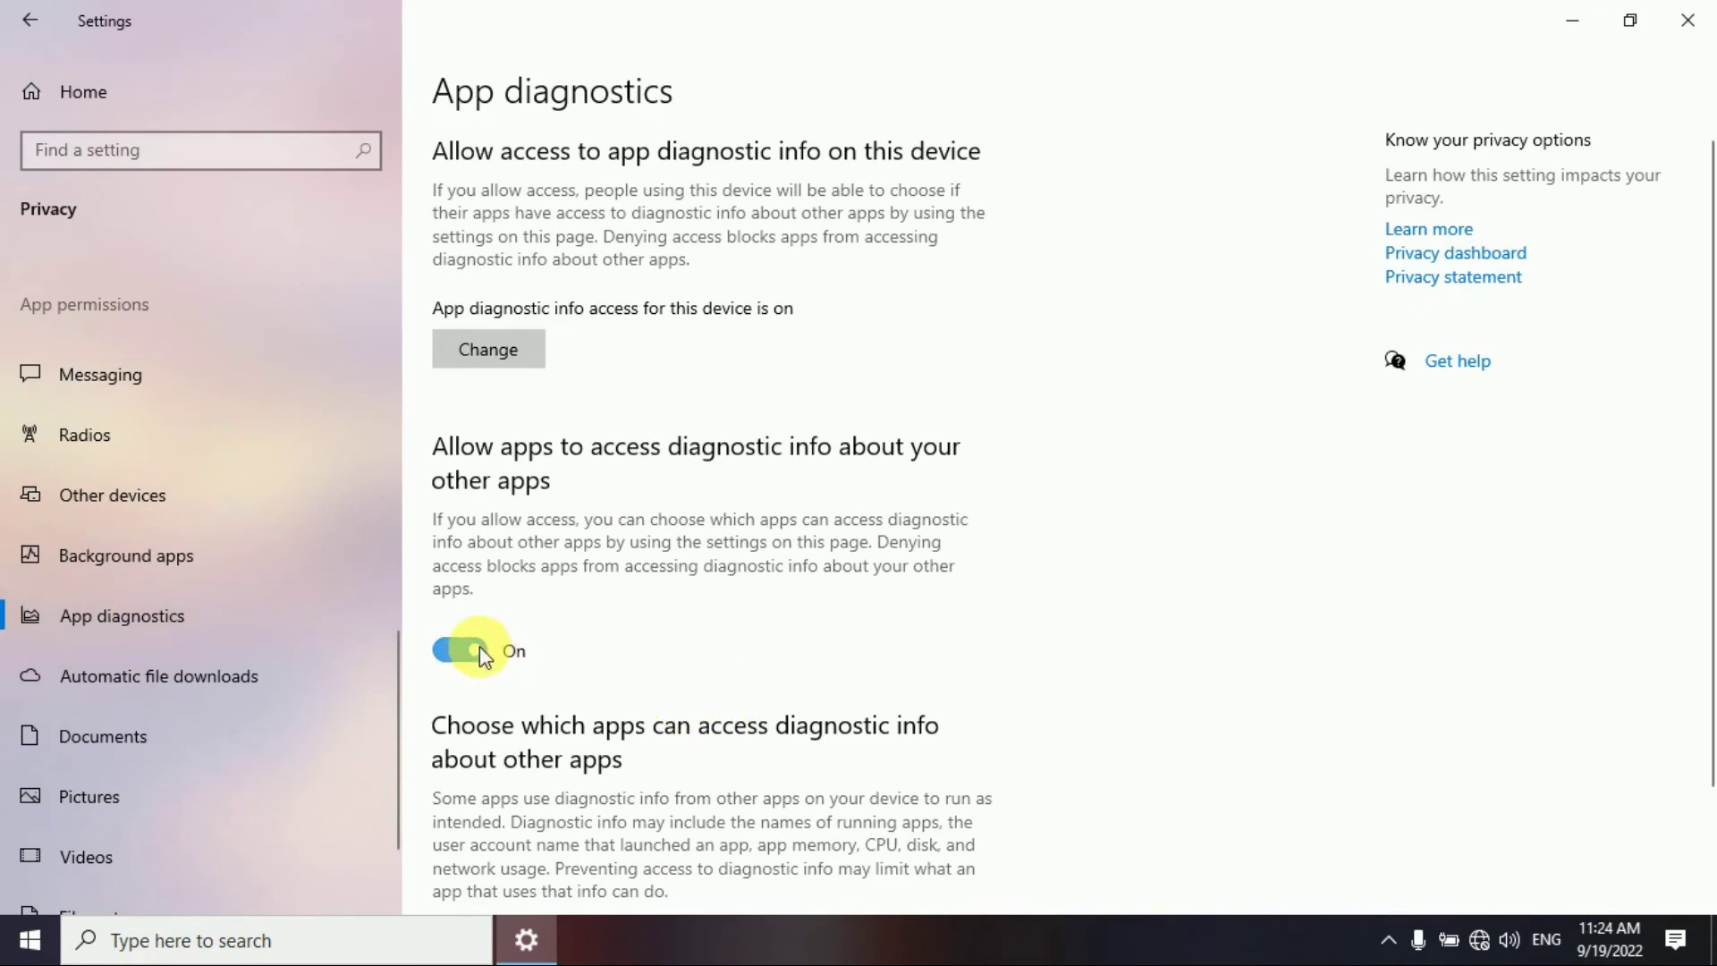
left_click(479, 649)
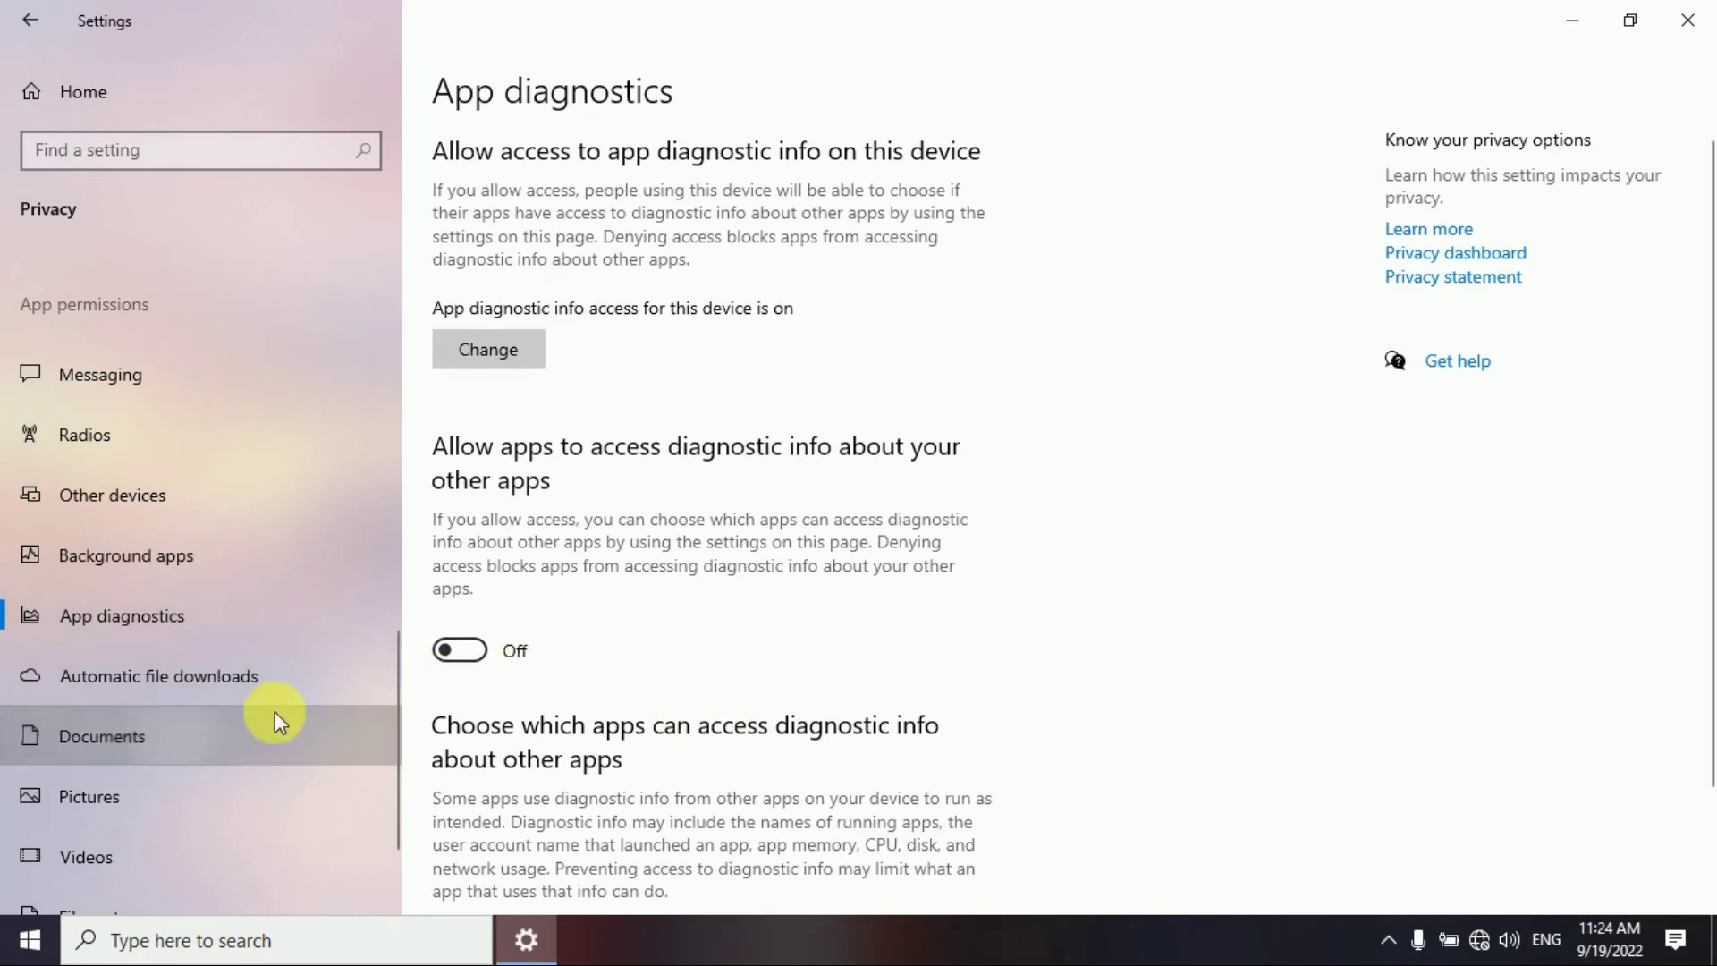
Turn off apps' access to the documents library and to the pictures library
left_click(462, 637)
scroll(384, 725, "down", 3)
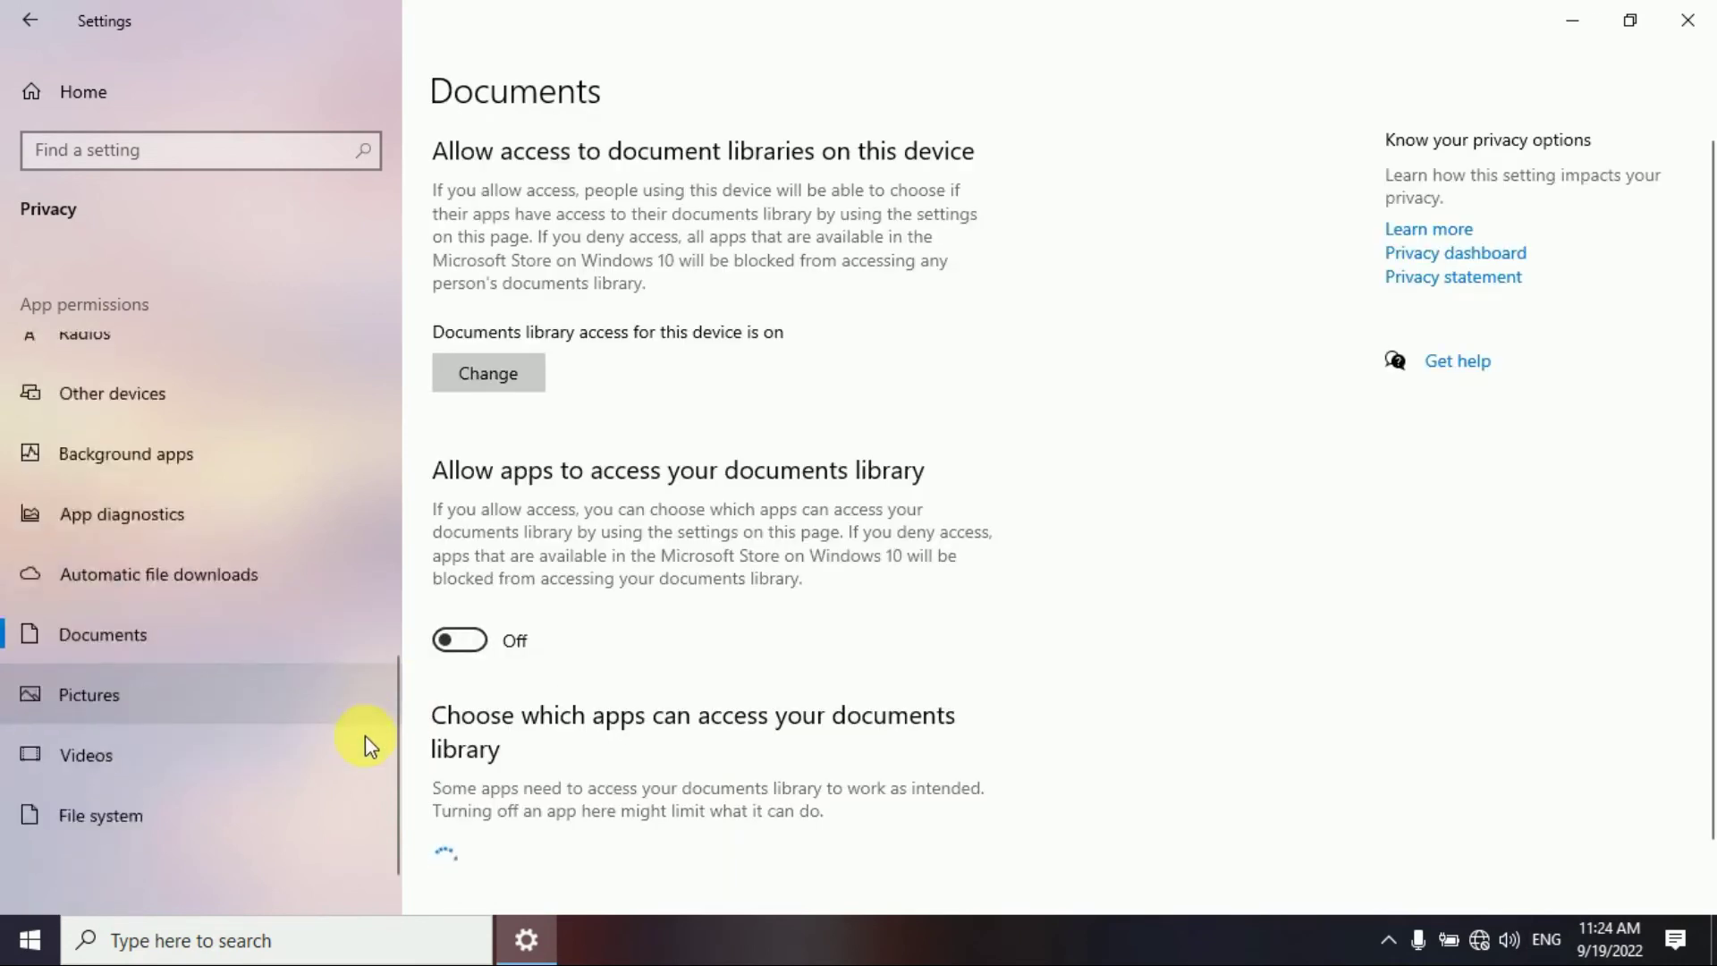
left_click(170, 662)
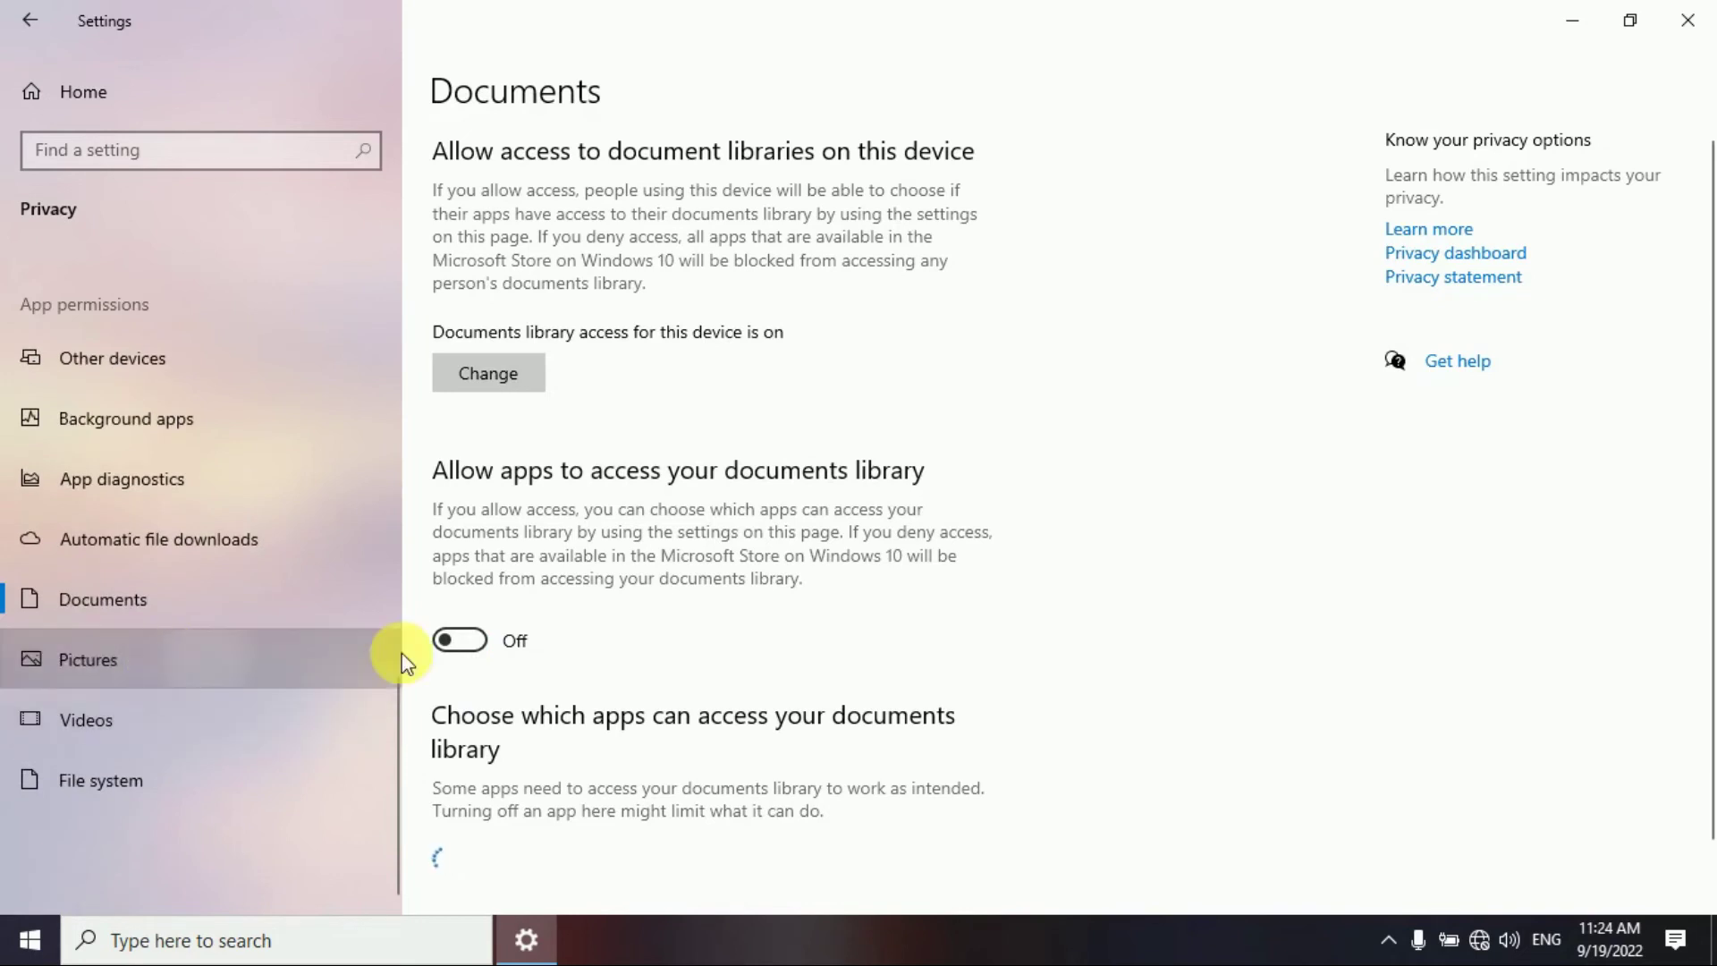
left_click(470, 641)
Turn off apps' access to the videos library and to the file system
left_click(146, 725)
left_click(459, 644)
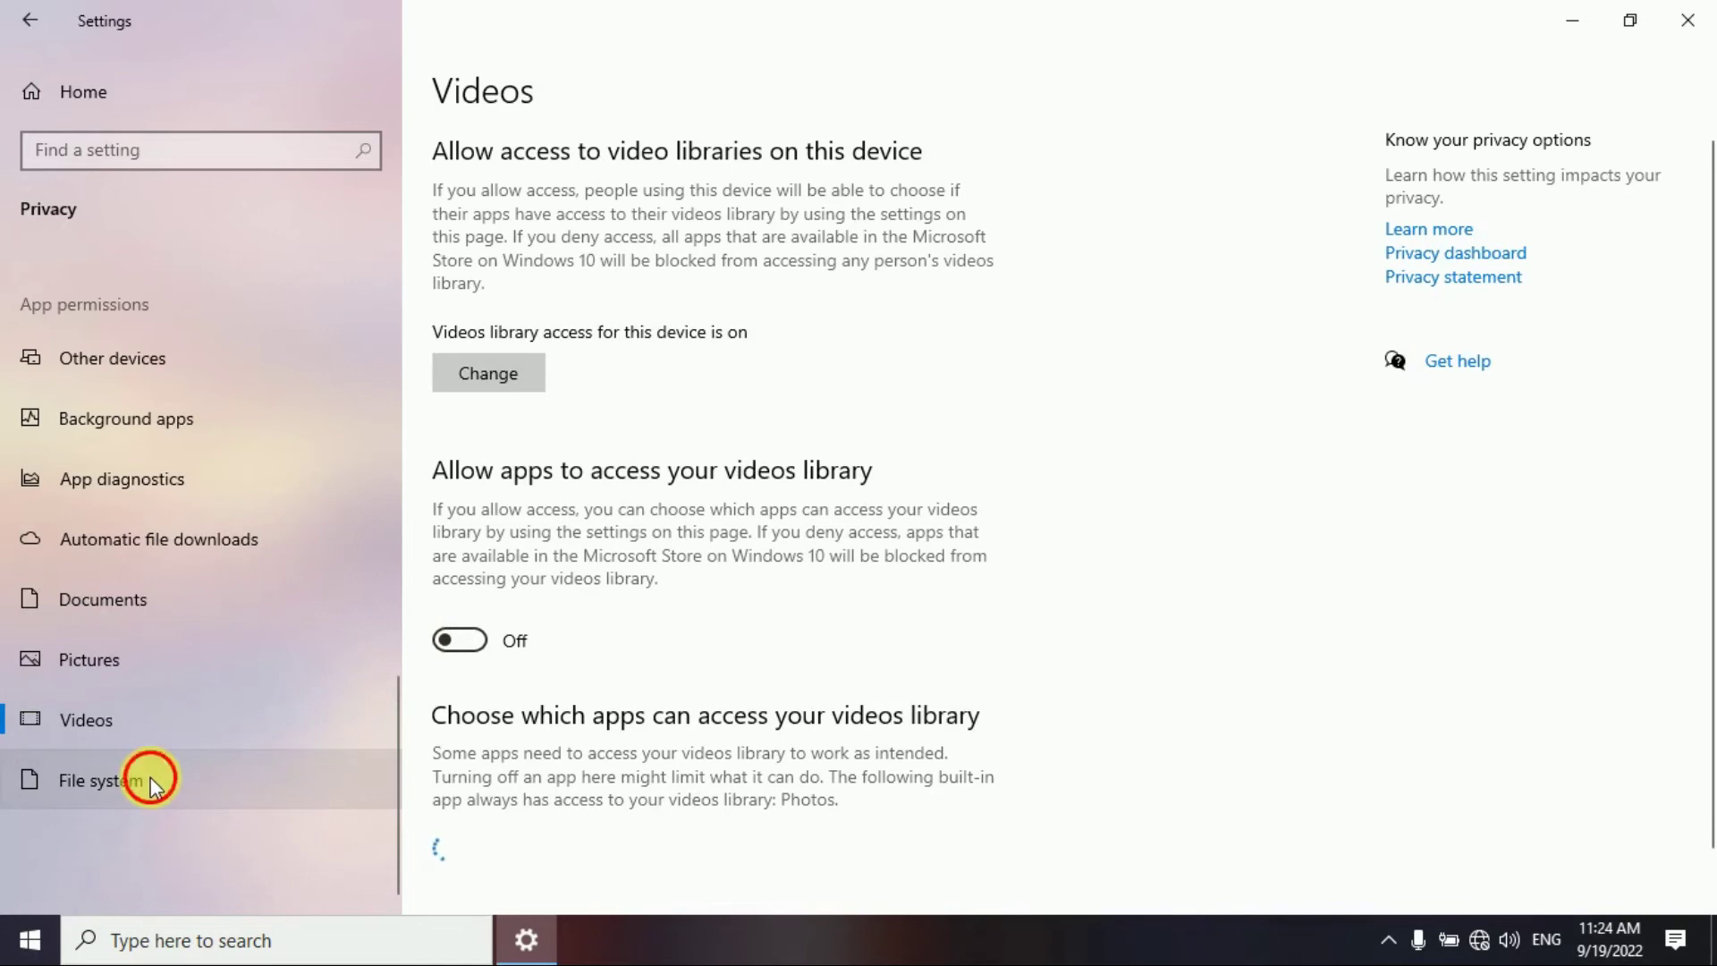
left_click(153, 787)
left_click(470, 621)
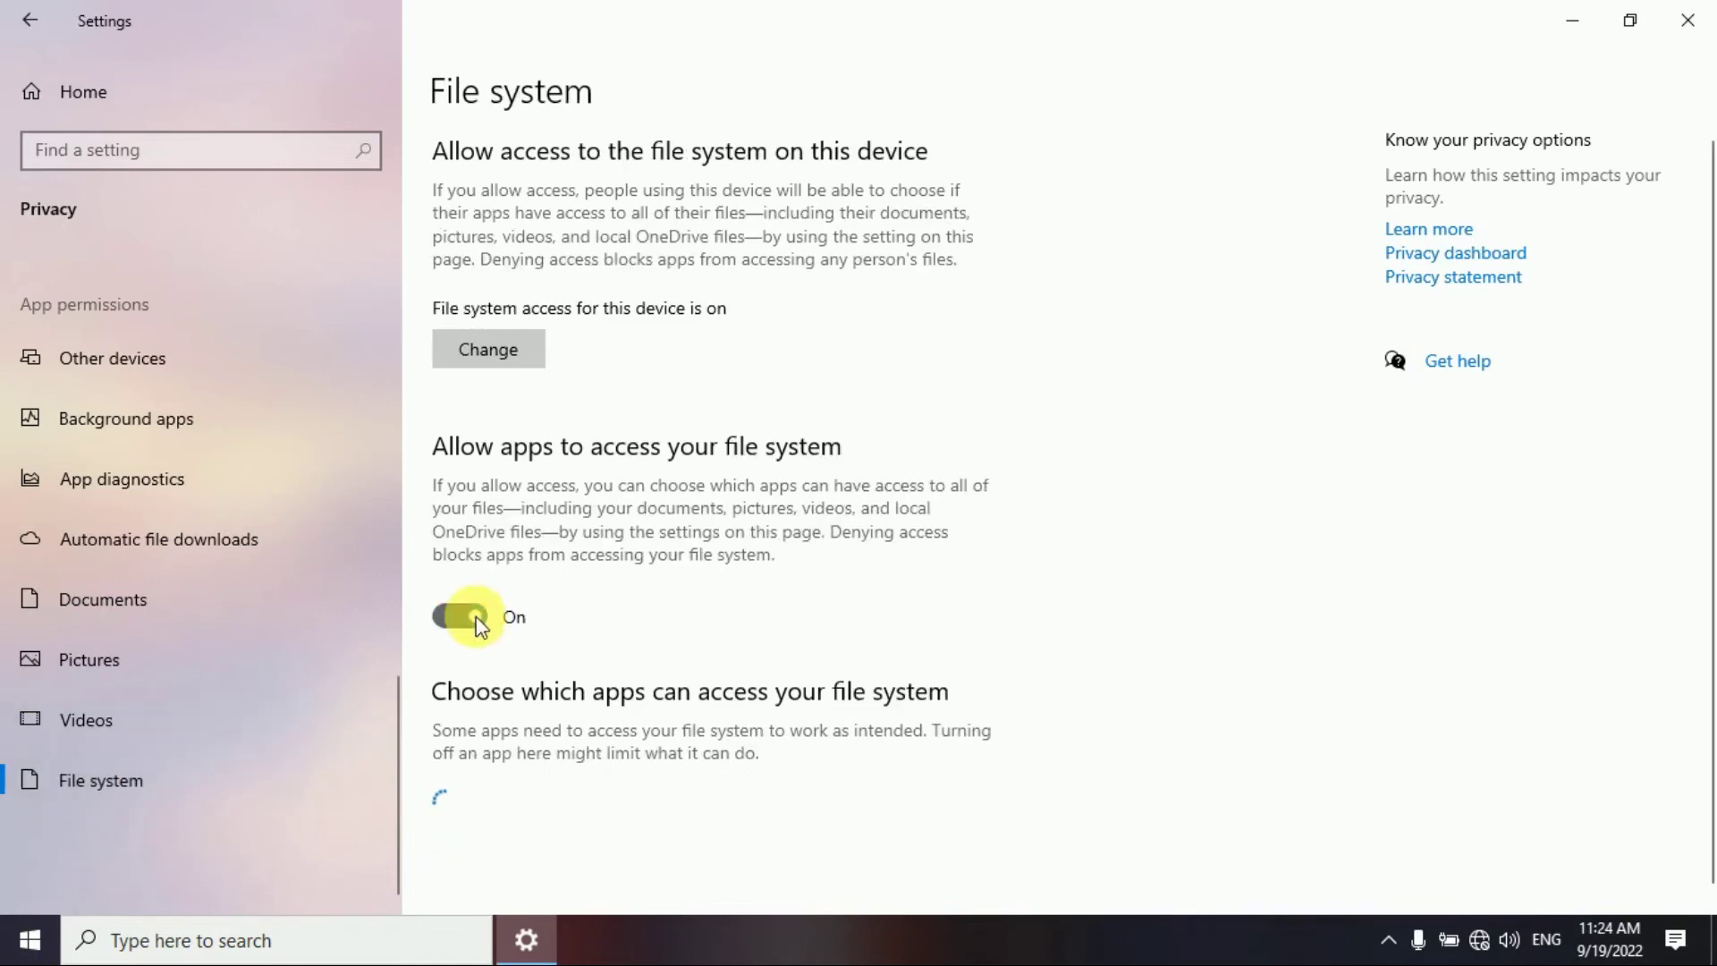